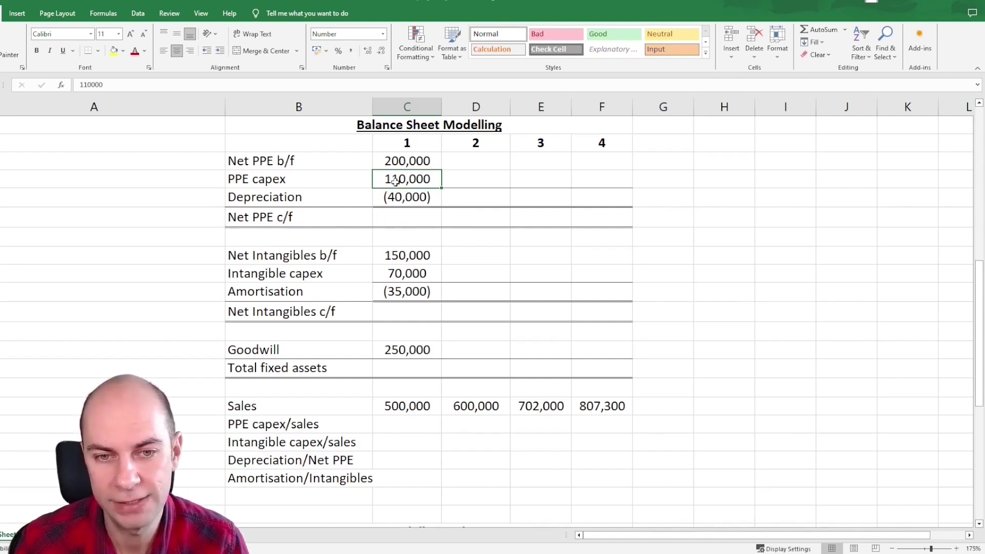
- Calculate year 1 Net PPE c/f in C29 as the sum of opening PPE, capex and depreciation, =SUM(C26:C28)
{"action": "left_click", "coordinate": [394, 219]}
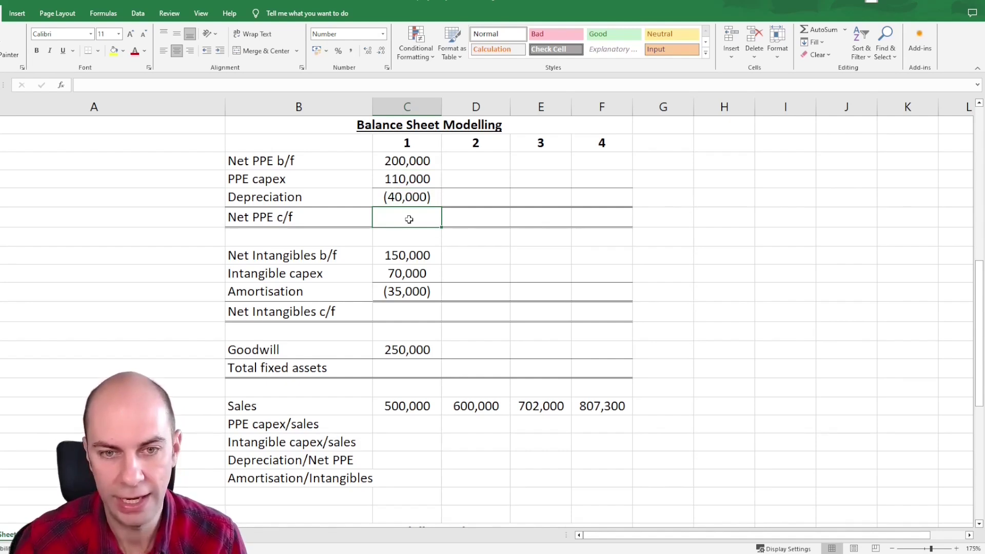
{"action": "key", "text": "alt+equal"}
{"action": "key", "text": "Up"}
{"action": "key", "text": "Up"}
{"action": "key", "text": "Up"}
{"action": "key", "text": "Up"}
{"action": "key", "text": "Up"}
{"action": "key", "text": "Up"}
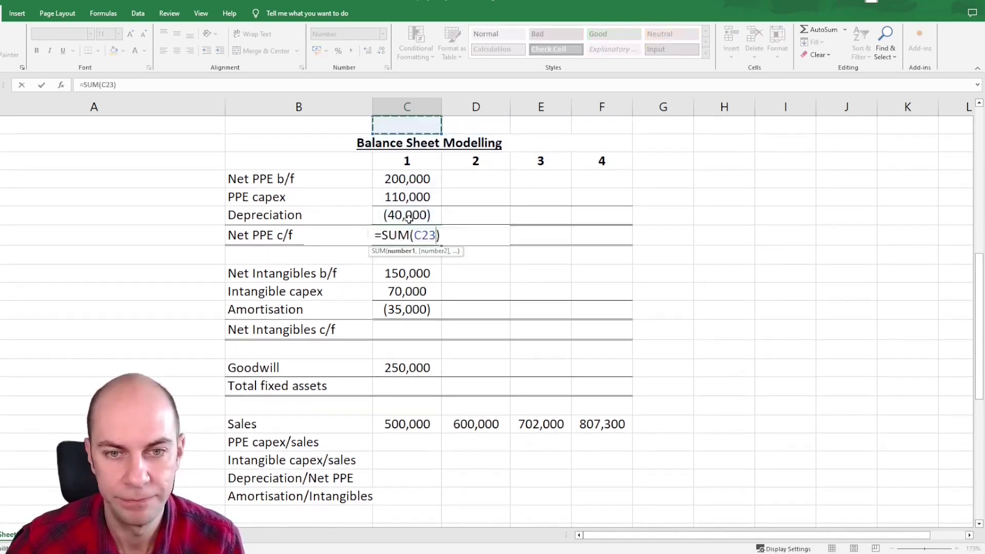
{"action": "left_click_drag", "start_coordinate": [407, 180], "coordinate": [409, 219]}
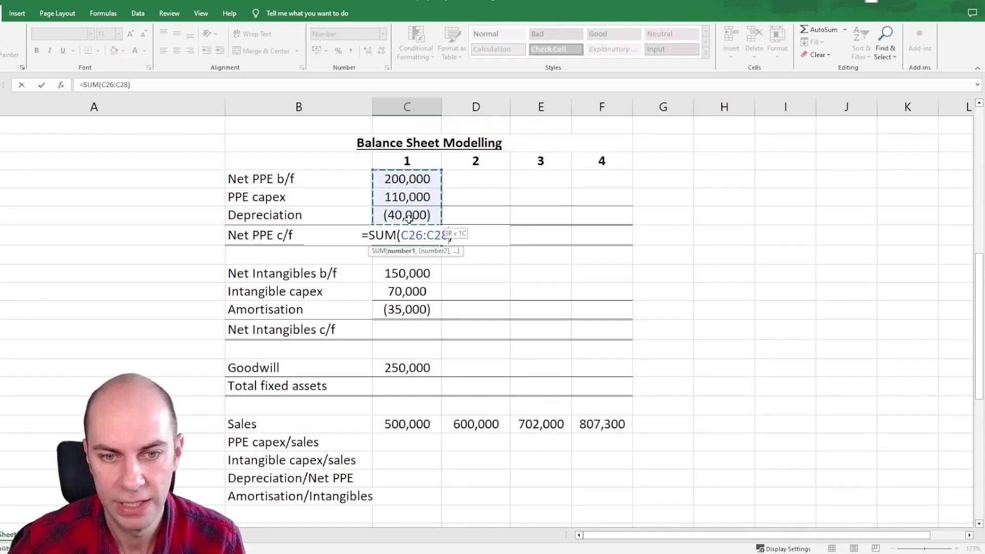
{"action": "key", "text": "ctrl+Return"}
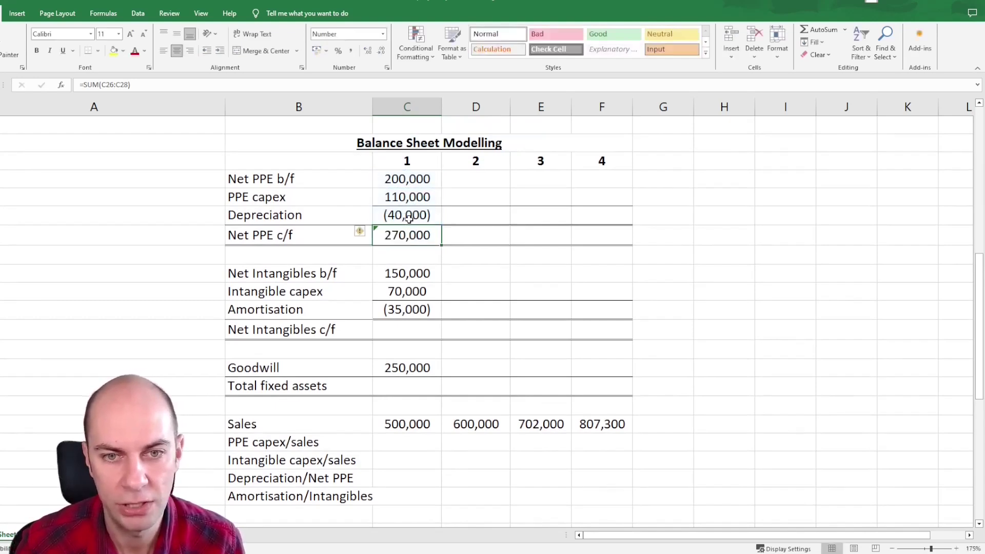
- Calculate year 1 Net Intangibles c/f in C34 by summing the opening balance, capex and amortisation, =SUM(C31:C33)
{"action": "left_click_drag", "start_coordinate": [980, 277], "coordinate": [981, 285]}
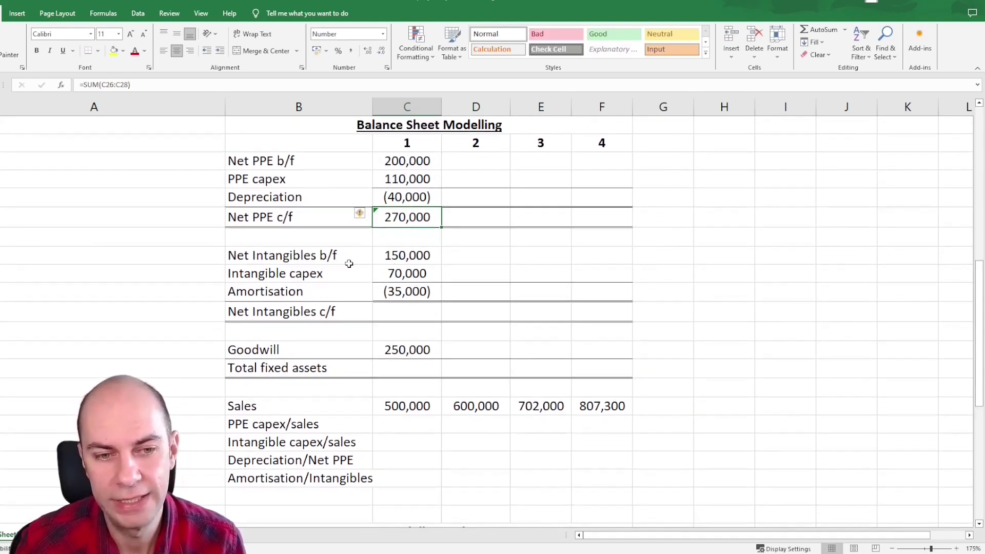
{"action": "left_click", "coordinate": [406, 257]}
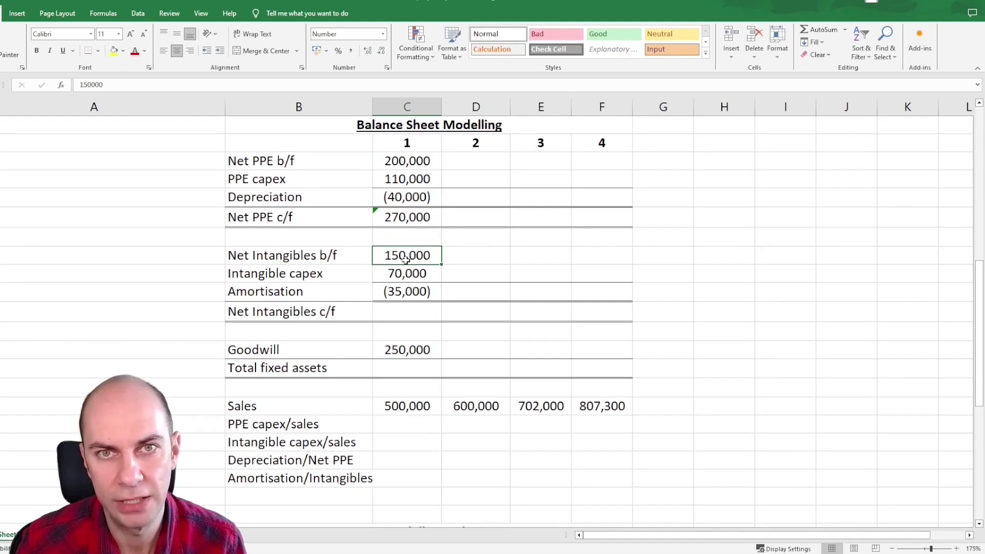
{"action": "left_click", "coordinate": [395, 274]}
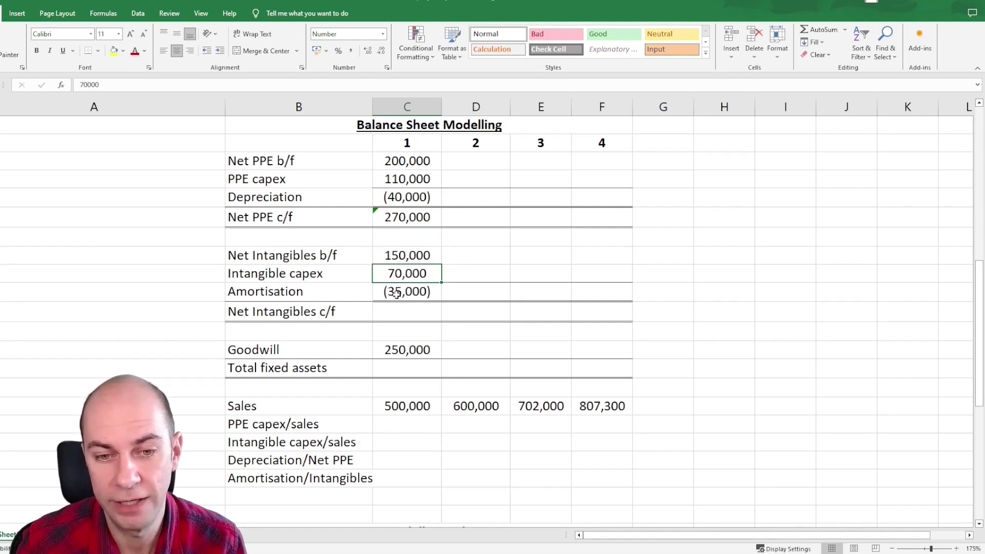
{"action": "left_click", "coordinate": [409, 313]}
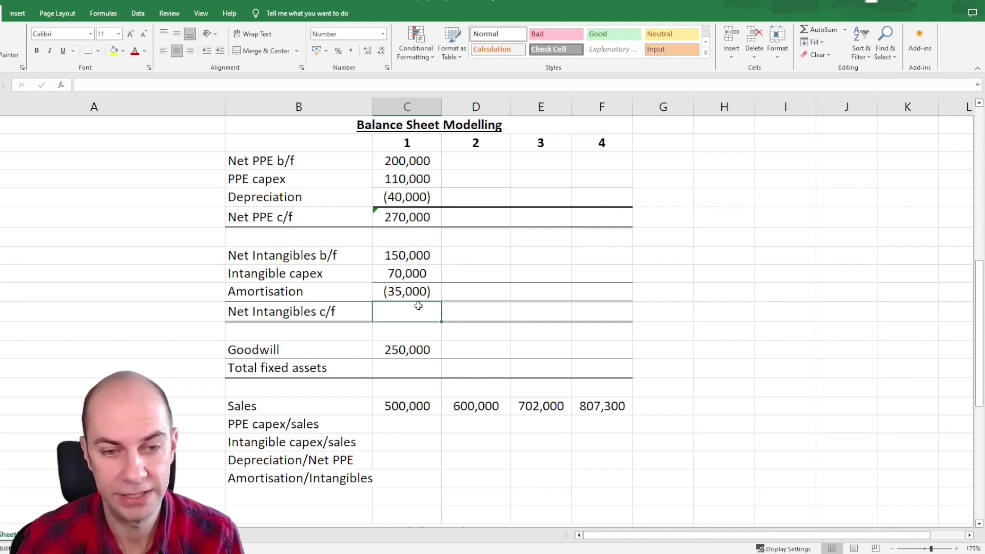
{"action": "key", "text": "alt+equal"}
{"action": "key", "text": "ctrl+Return"}
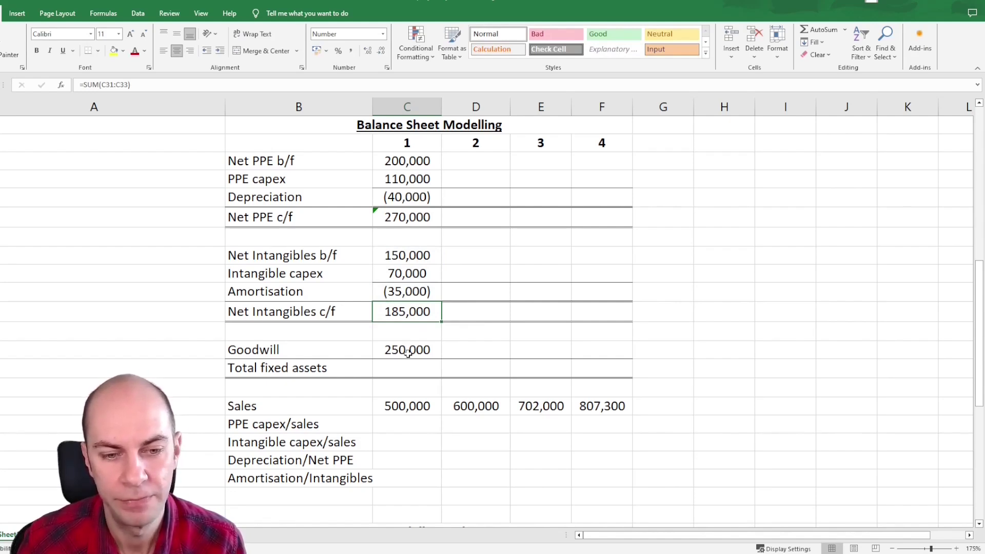
- Compute year 1 Total fixed assets by adding Net PPE c/f, Net Intangibles c/f and Goodwill, =C29+C34+C36
{"action": "left_click", "coordinate": [403, 371]}
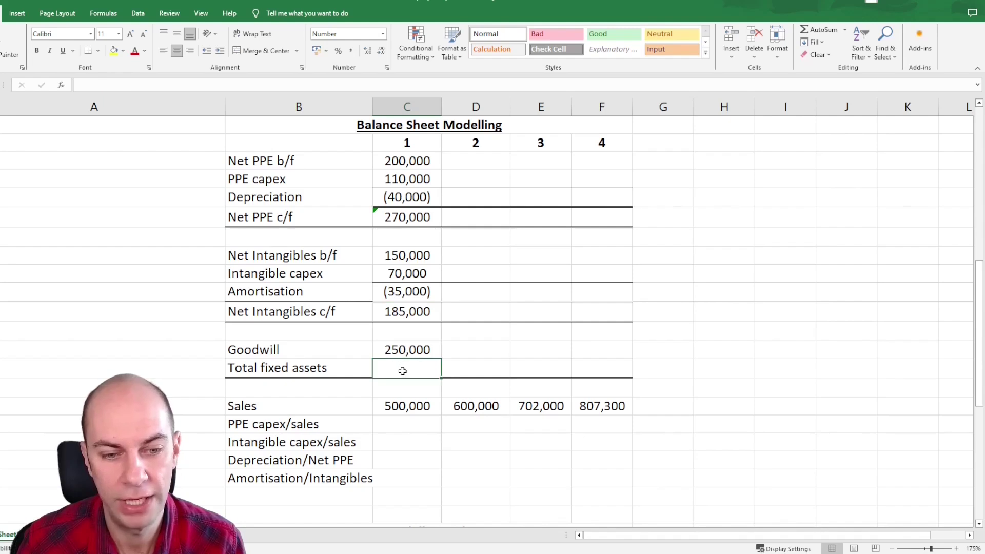
{"action": "type", "text": "="}
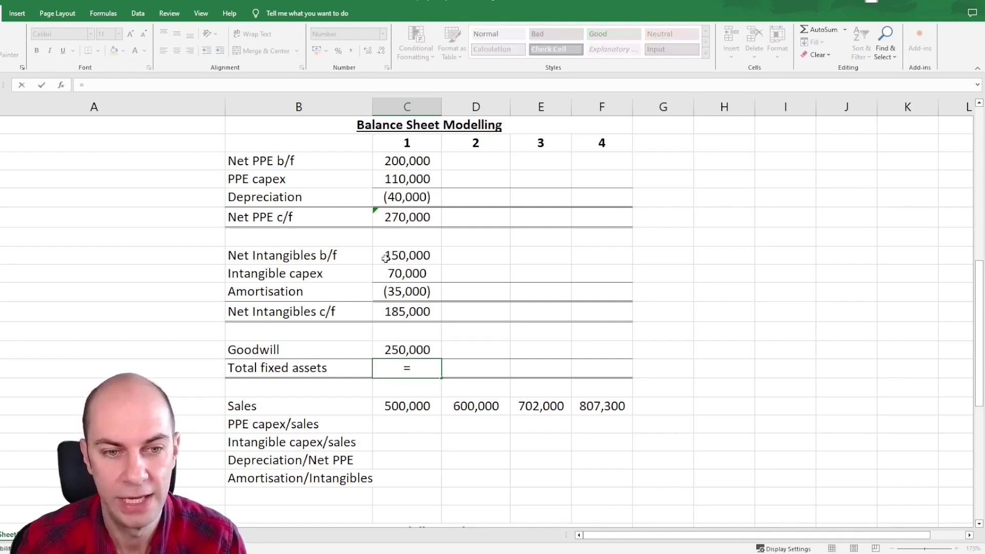
{"action": "left_click", "coordinate": [387, 218]}
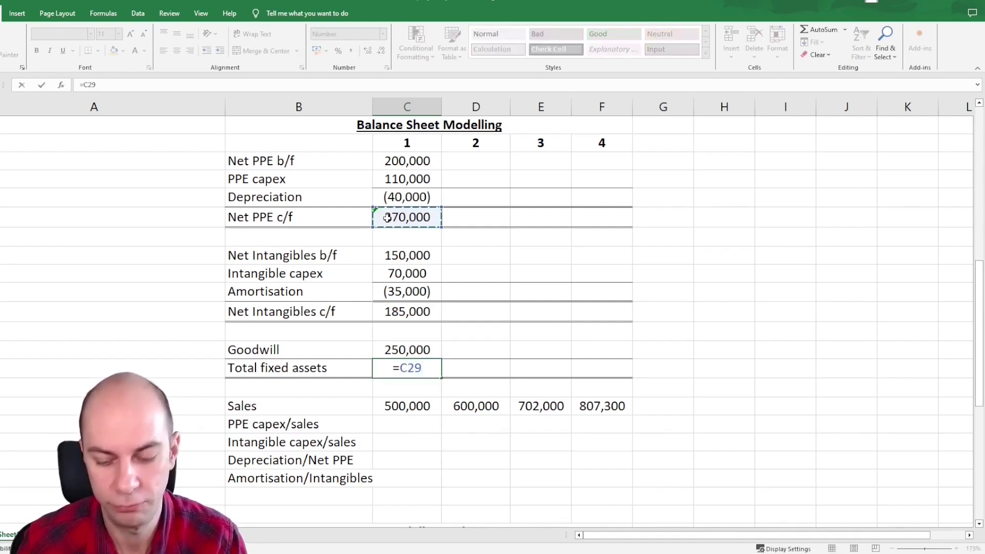
{"action": "type", "text": "+"}
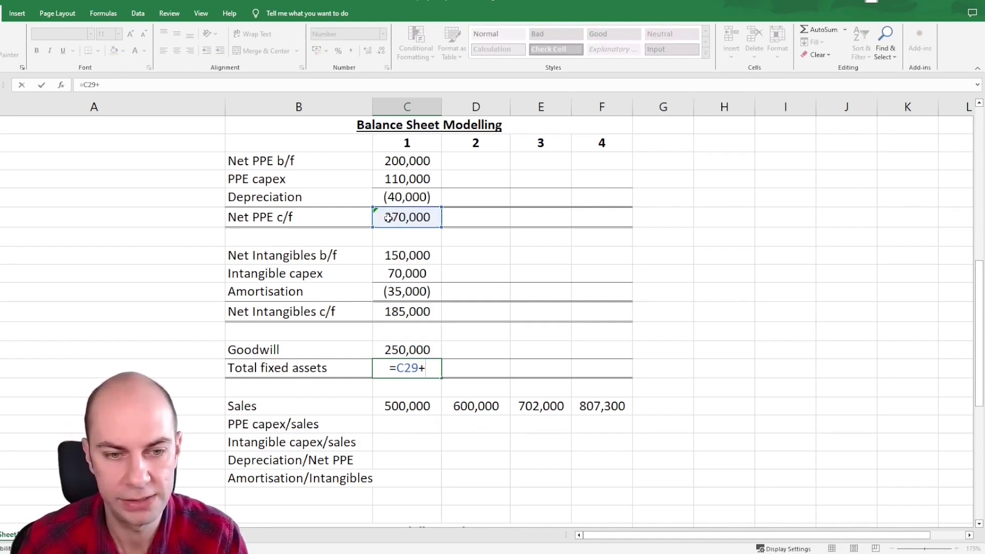
{"action": "left_click", "coordinate": [399, 316]}
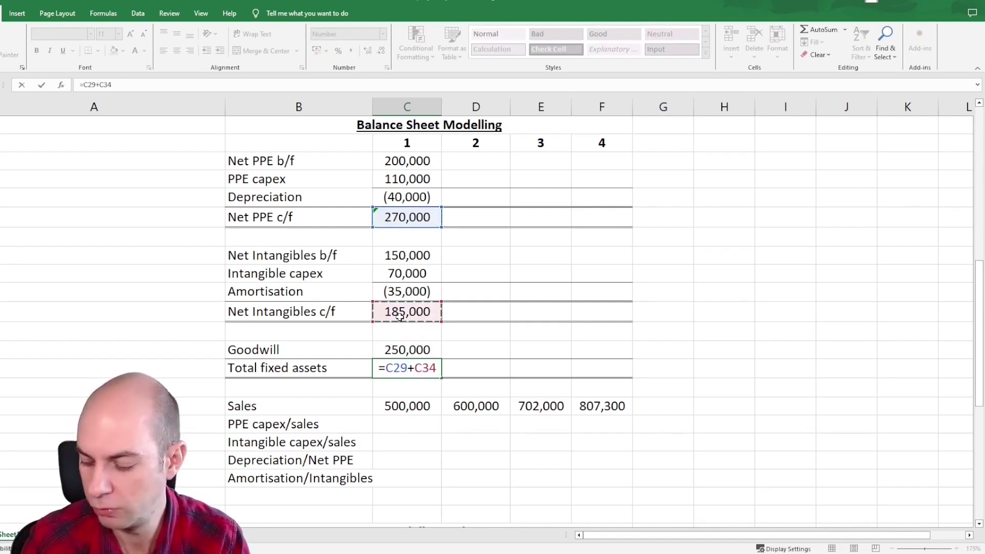
{"action": "type", "text": "+"}
{"action": "left_click", "coordinate": [408, 350]}
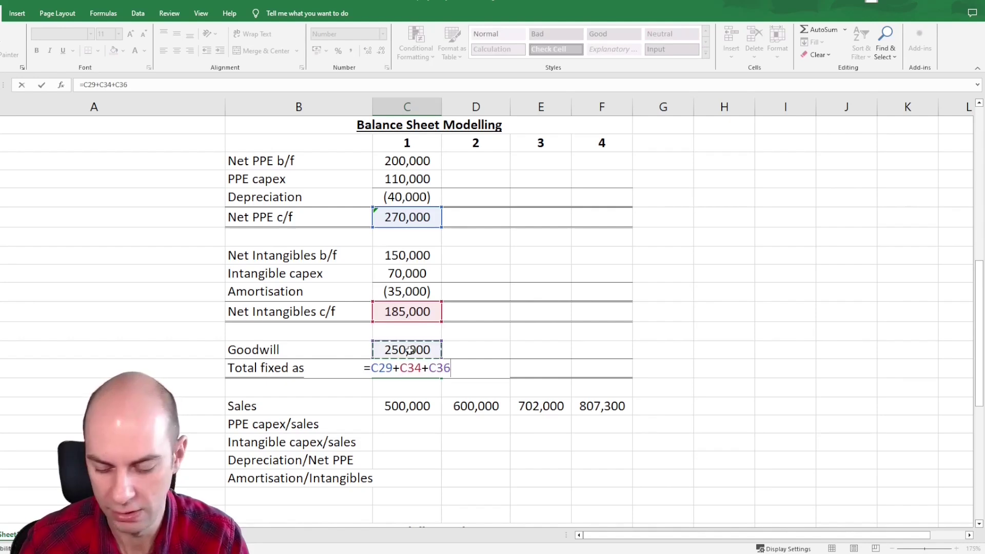
{"action": "key", "text": "ctrl+Return"}
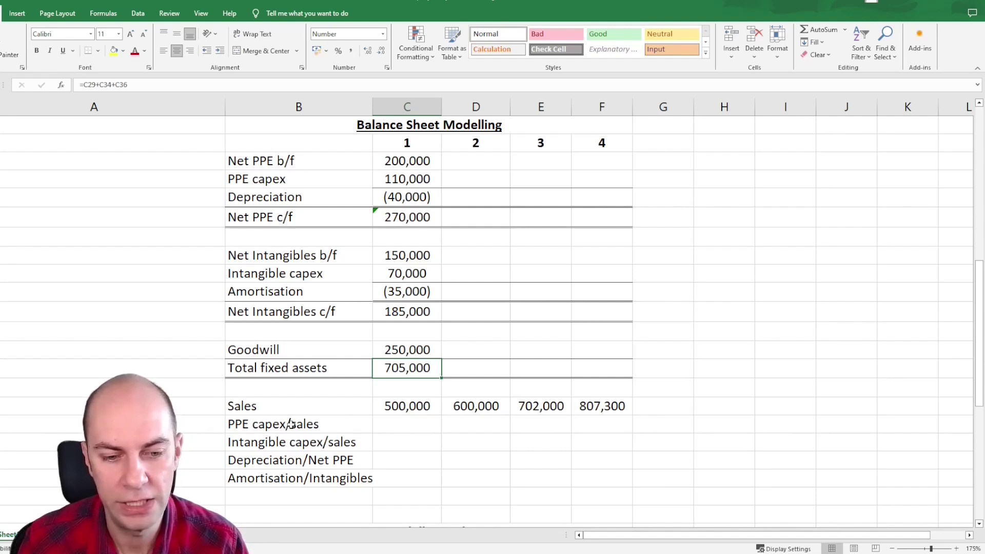
- Compute the year 1 PPE capex/sales ratio in C40 by dividing PPE capex by sales, =C27/C39
{"action": "left_click", "coordinate": [392, 423]}
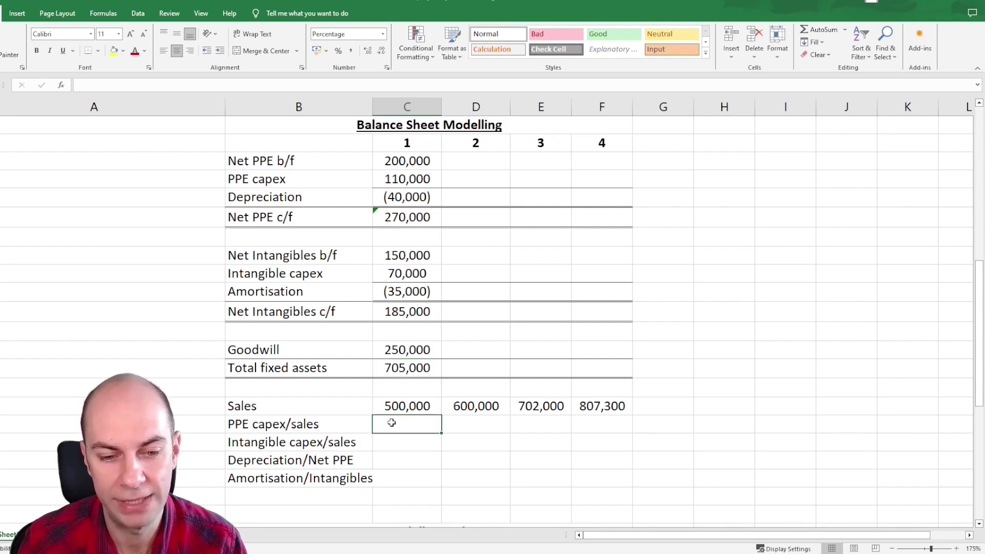
{"action": "type", "text": "="}
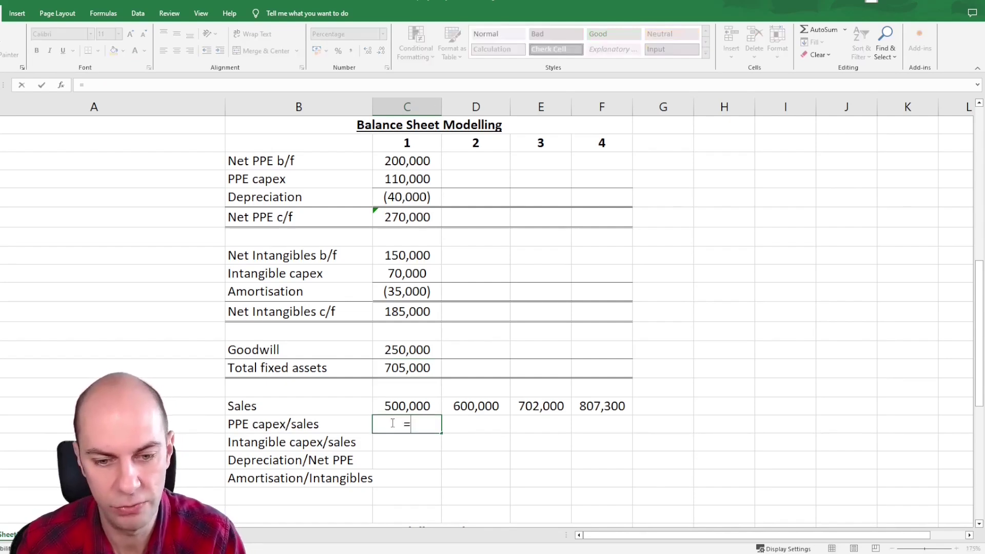
{"action": "left_click", "coordinate": [412, 179]}
{"action": "type", "text": "/"}
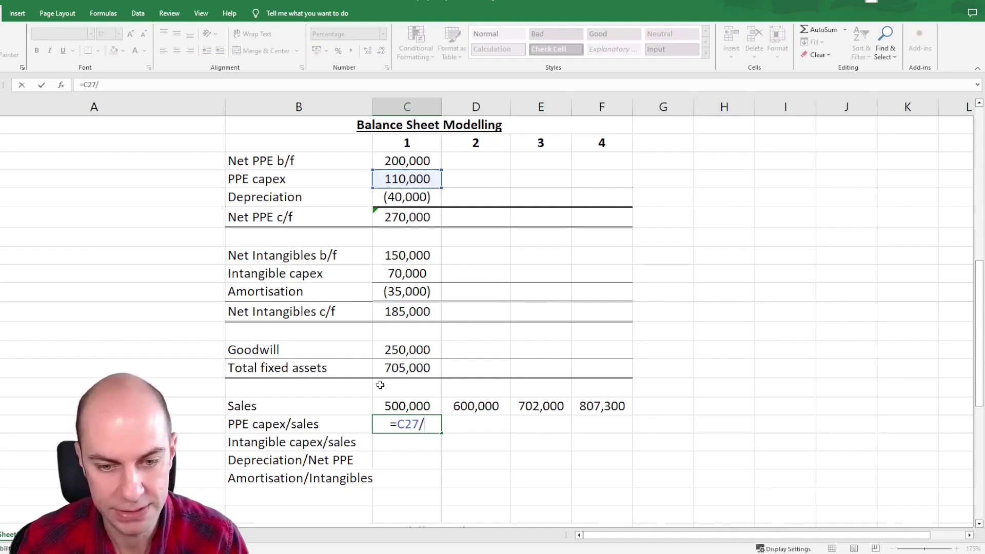
{"action": "left_click", "coordinate": [395, 406]}
{"action": "key", "text": "ctrl+Return"}
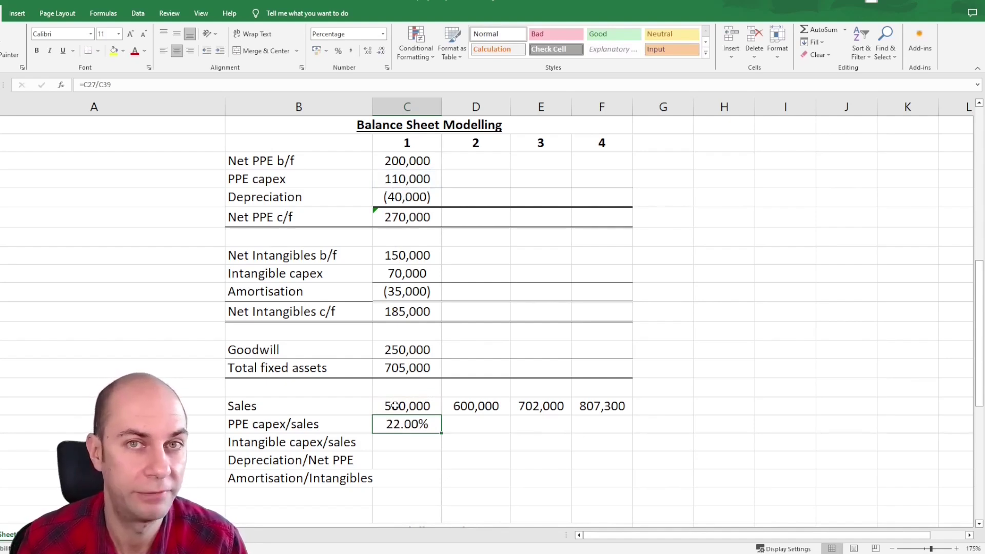
- Compute the year 1 Intangible capex/sales ratio in C41 by dividing intangible capex by sales, =C32/C39
{"action": "left_click", "coordinate": [405, 444]}
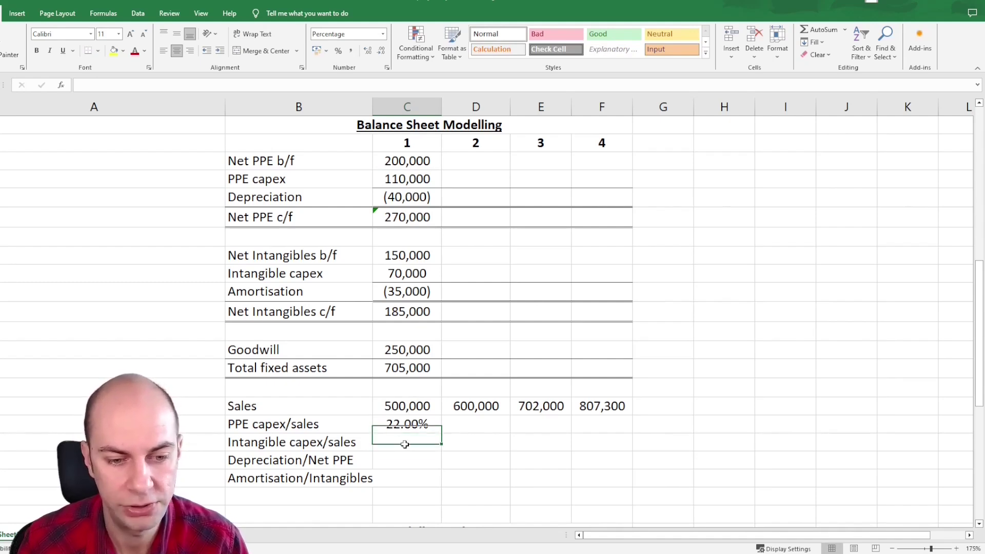
{"action": "type", "text": "="}
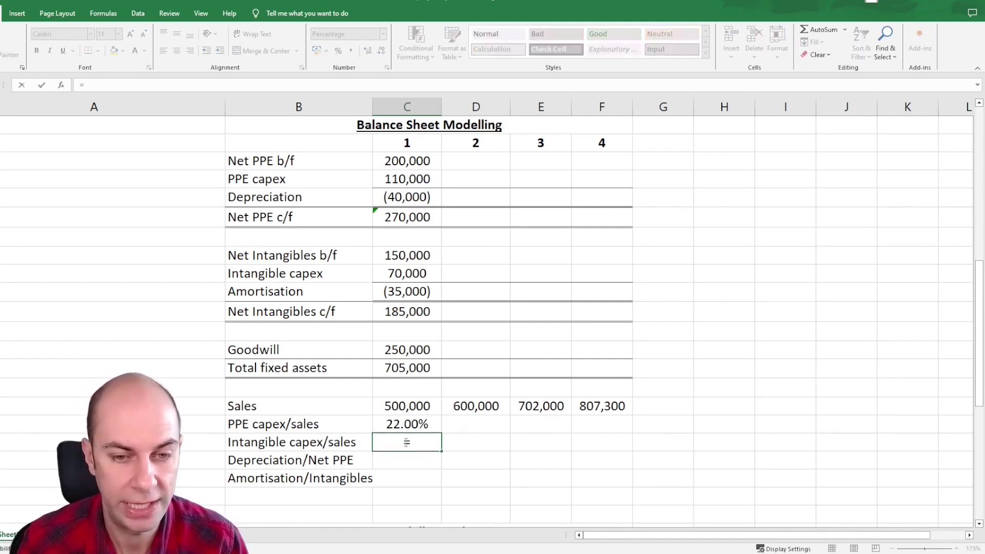
{"action": "left_click", "coordinate": [403, 276]}
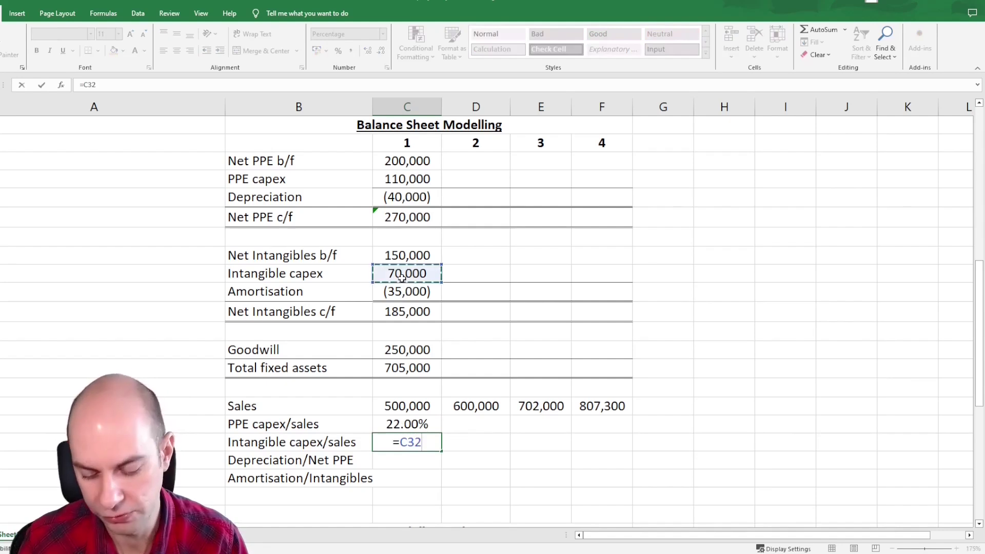
{"action": "type", "text": "/"}
{"action": "left_click", "coordinate": [401, 403]}
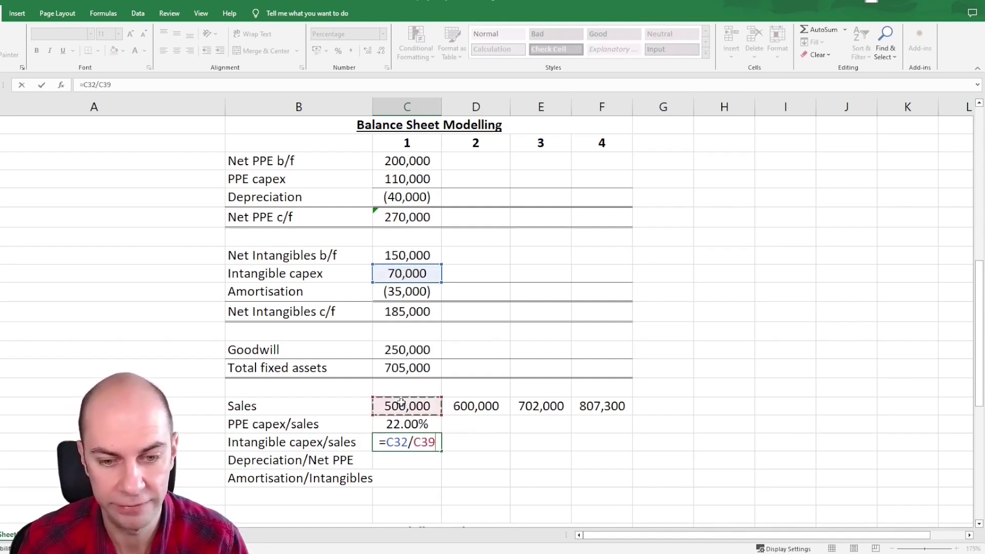
{"action": "key", "text": "ctrl+Return"}
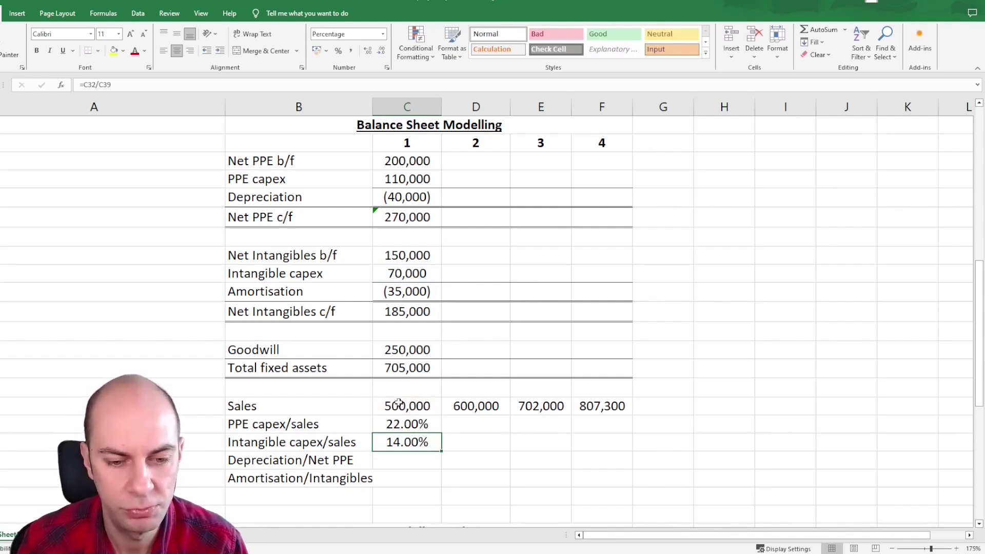
- Compute the year 1 Depreciation/Net PPE ratio in C42 by dividing depreciation by Net PPE b/f, =C28/C26
{"action": "left_click", "coordinate": [398, 455]}
{"action": "type", "text": "="}
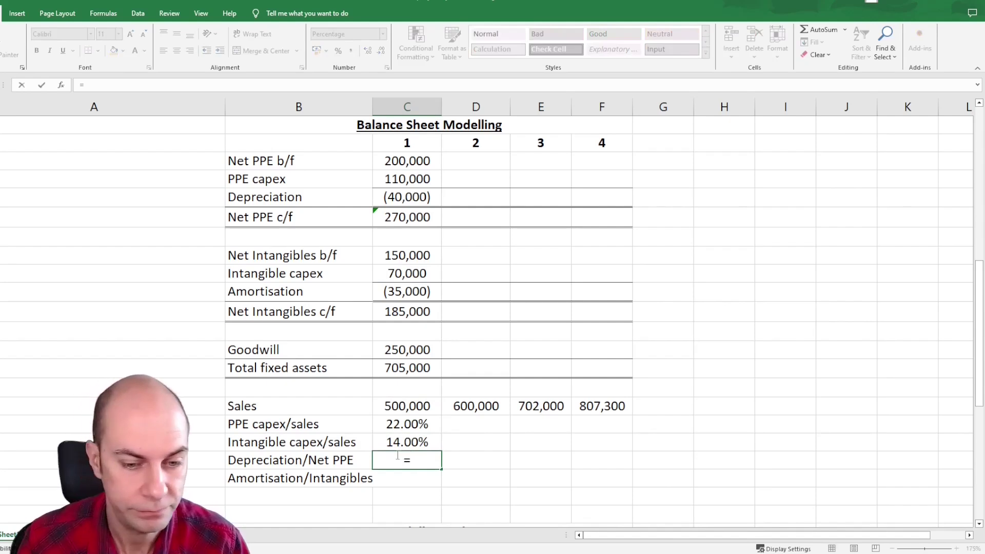
{"action": "left_click", "coordinate": [415, 197]}
{"action": "type", "text": "/"}
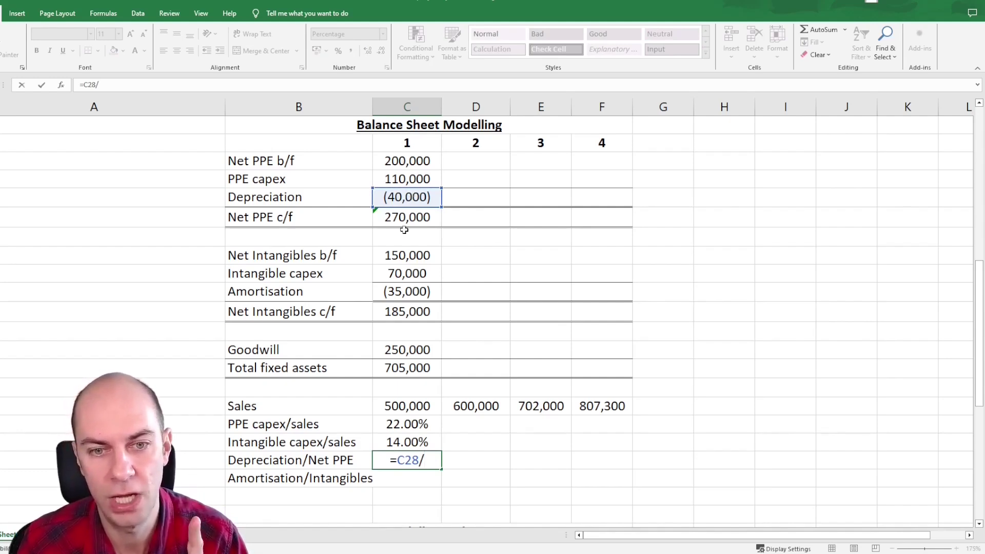
{"action": "left_click", "coordinate": [389, 162]}
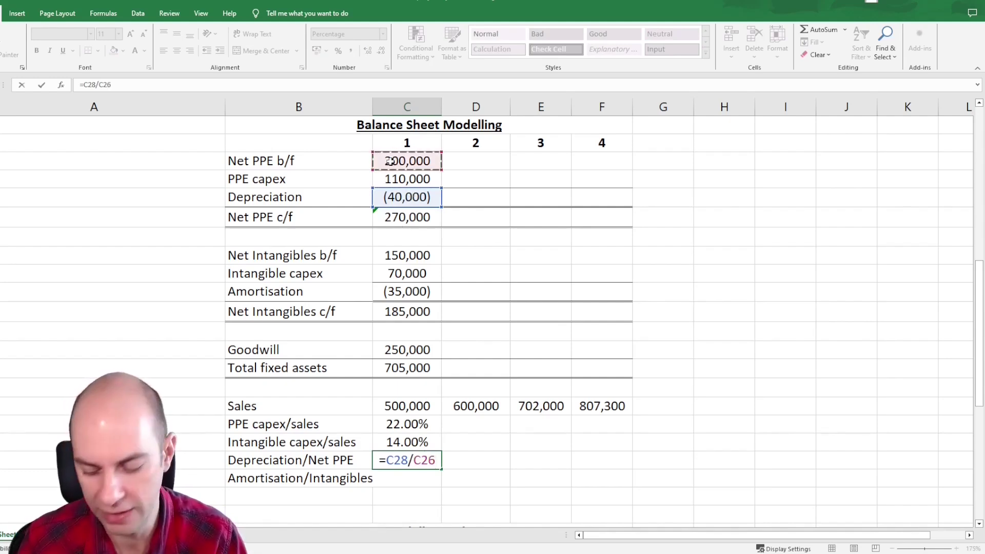
{"action": "key", "text": "ctrl+Return"}
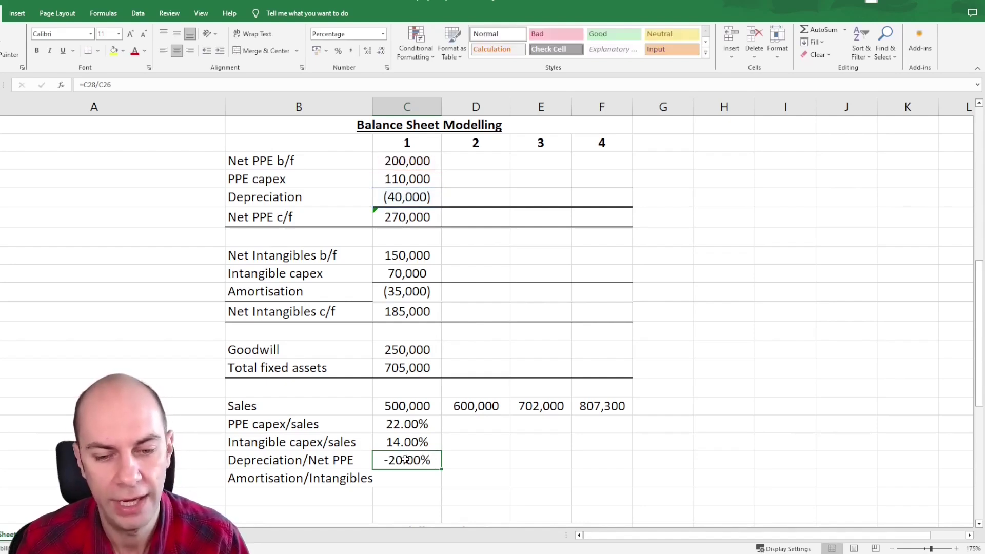
- Compute the year 1 Amortisation/Intangibles ratio in C43 by dividing amortisation by Net Intangibles b/f, =C33/C31
{"action": "left_click", "coordinate": [403, 476]}
{"action": "type", "text": "="}
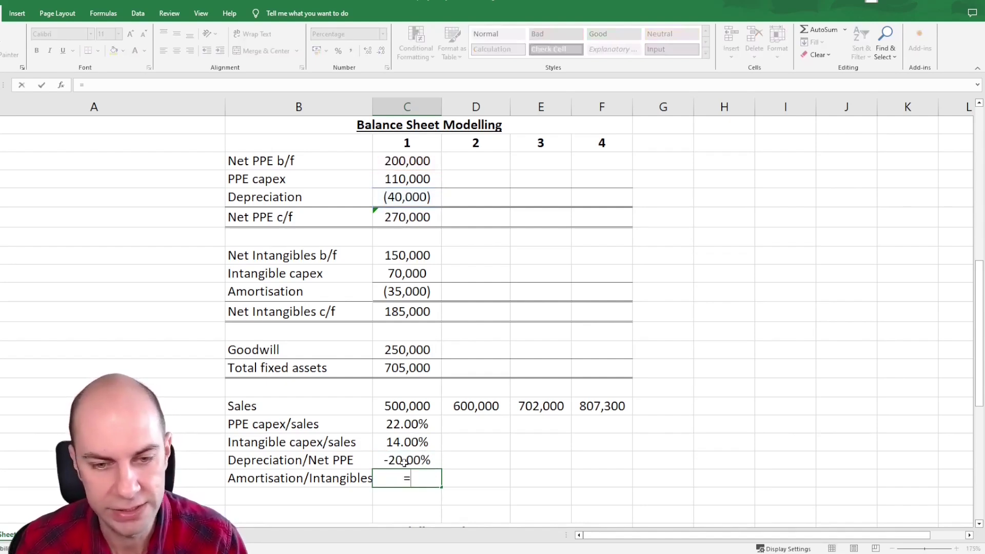
{"action": "left_click", "coordinate": [397, 291]}
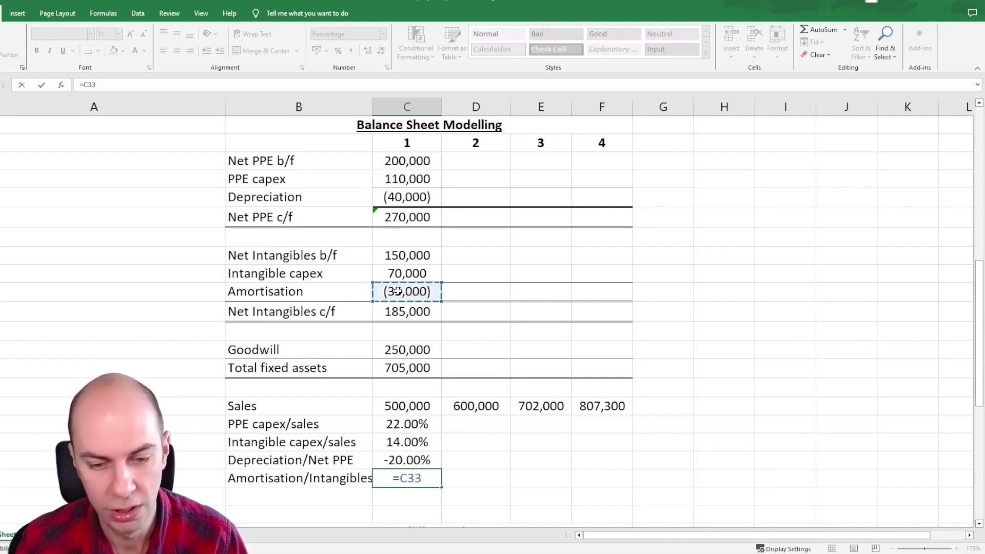
{"action": "type", "text": "/"}
{"action": "left_click", "coordinate": [396, 255]}
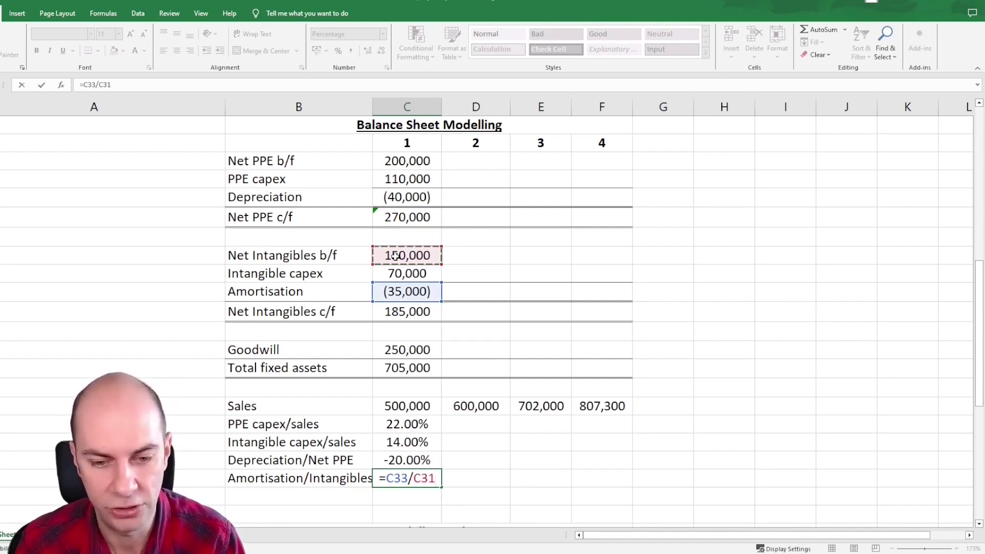
{"action": "key", "text": "ctrl+Return"}
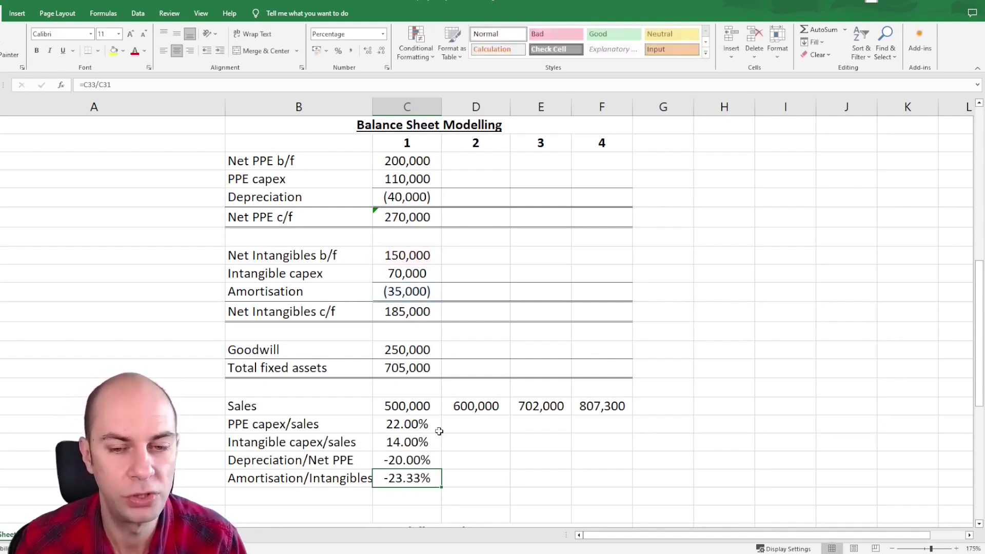
- Link the year 2 PPE capex/sales ratio in D40 to the year 1 ratio with =C40
{"action": "left_click", "coordinate": [460, 425]}
{"action": "type", "text": "="}
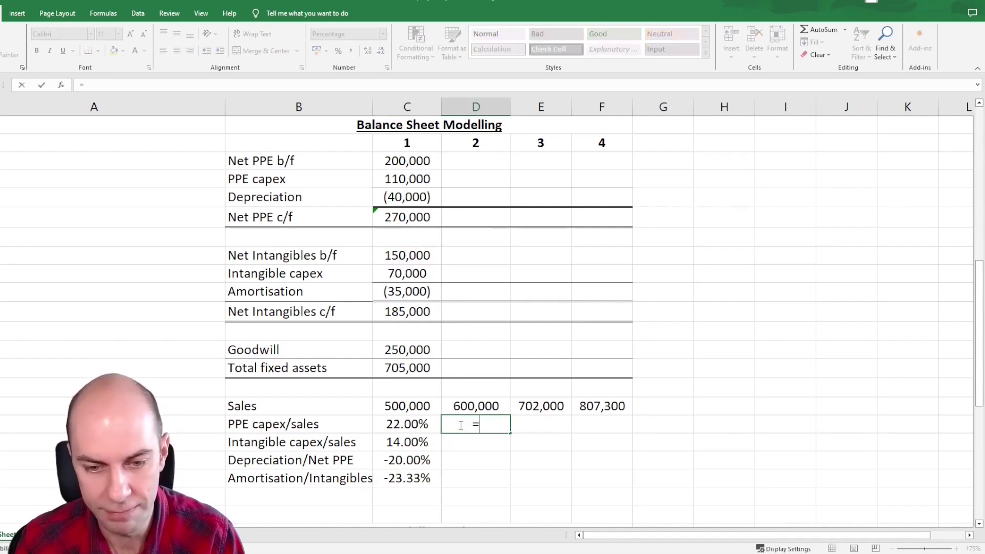
{"action": "left_click", "coordinate": [413, 424]}
{"action": "key", "text": "ctrl+Return"}
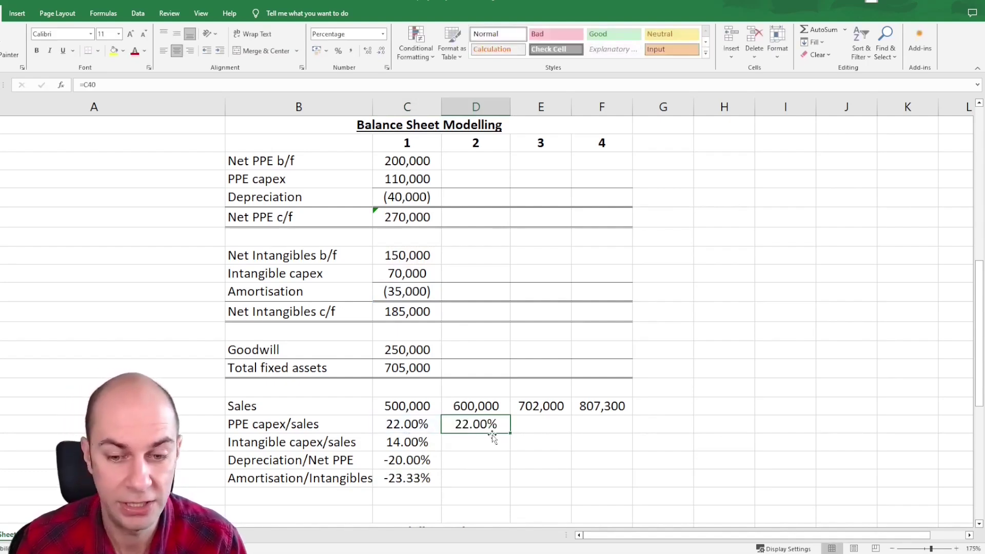
- Fill the D40 ratio link through D40:F43 so all four year 1 ratios carry across years 2 to 4
{"action": "left_click_drag", "start_coordinate": [508, 433], "coordinate": [628, 483]}
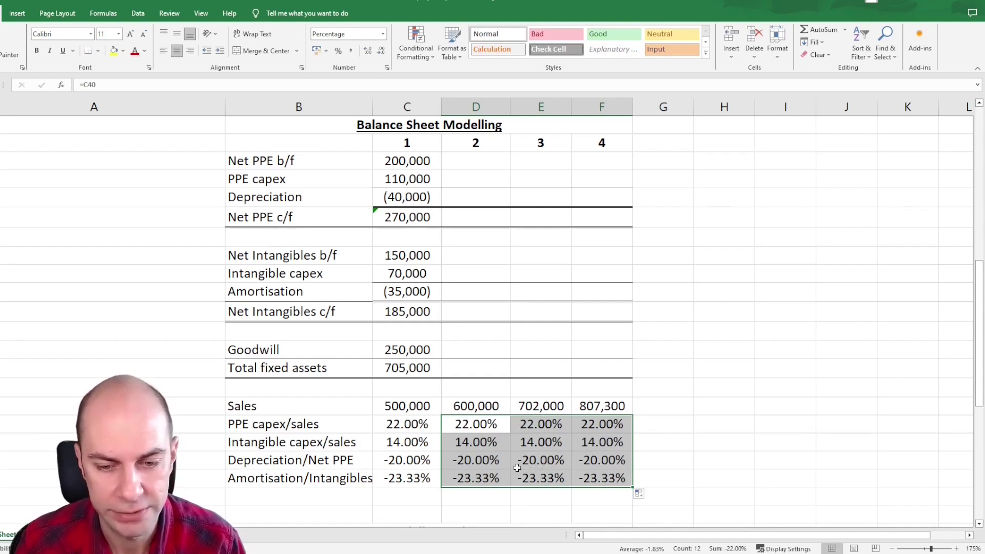
{"action": "left_click", "coordinate": [477, 426]}
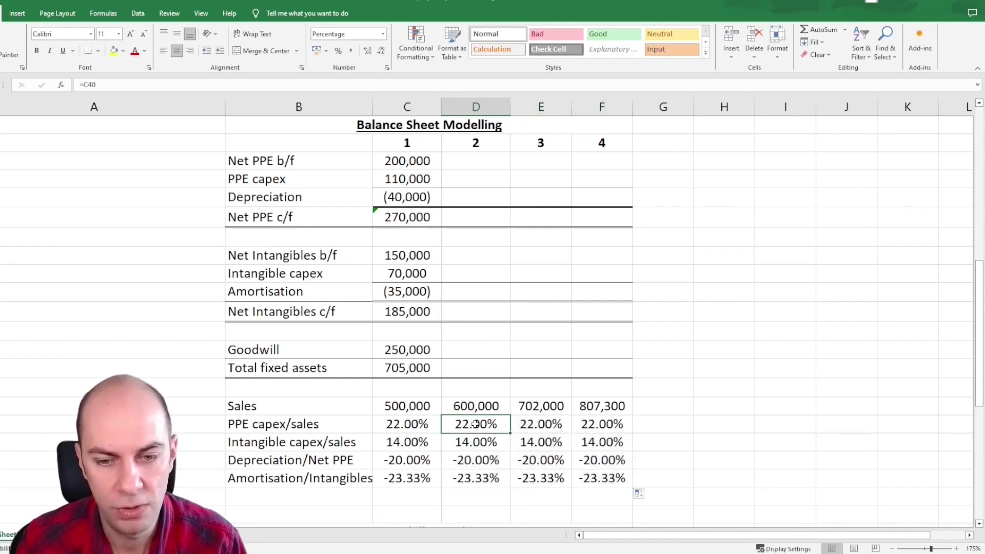
- Link the year 2 Net PPE b/f in D26 to the year 1 Net PPE c/f with =C29
{"action": "left_click", "coordinate": [472, 165]}
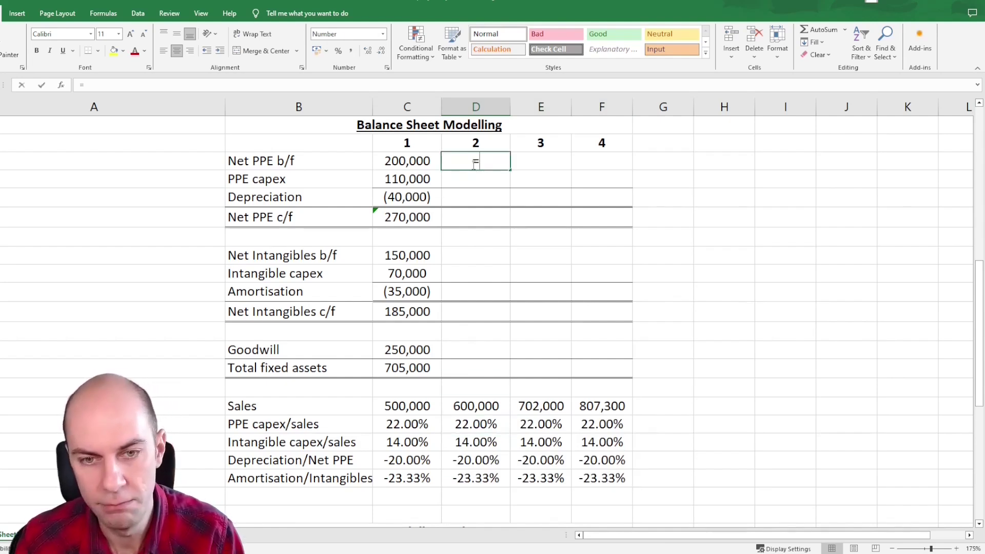
{"action": "type", "text": "="}
{"action": "left_click", "coordinate": [416, 214]}
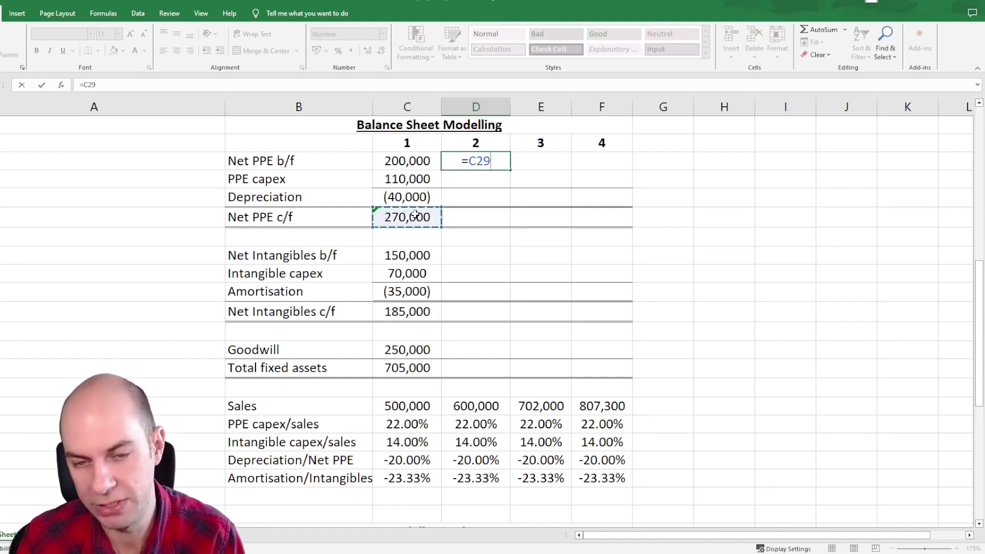
{"action": "key", "text": "ctrl+Return"}
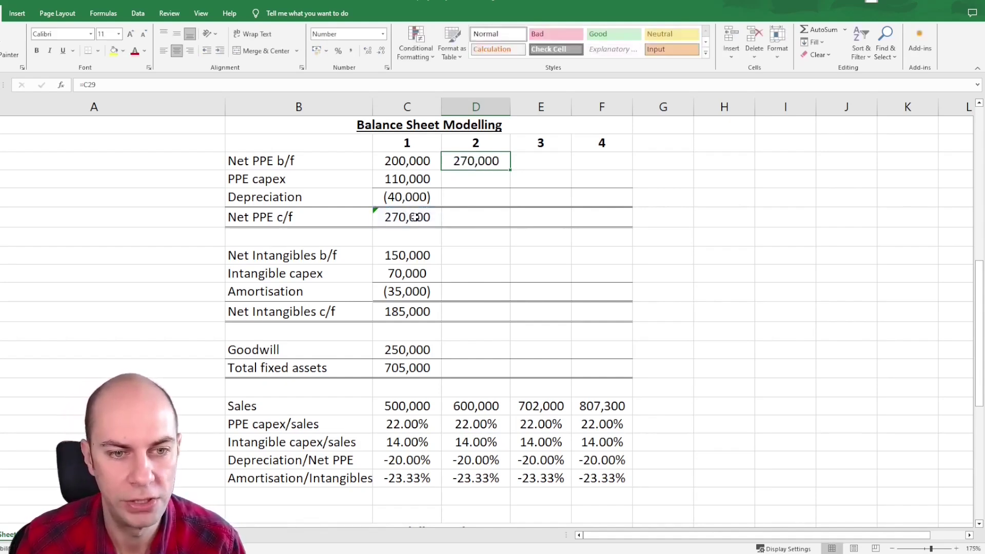
- Calculate year 2 PPE capex in D27 by multiplying the PPE capex/sales ratio by sales, =D40*D39
{"action": "left_click", "coordinate": [474, 180]}
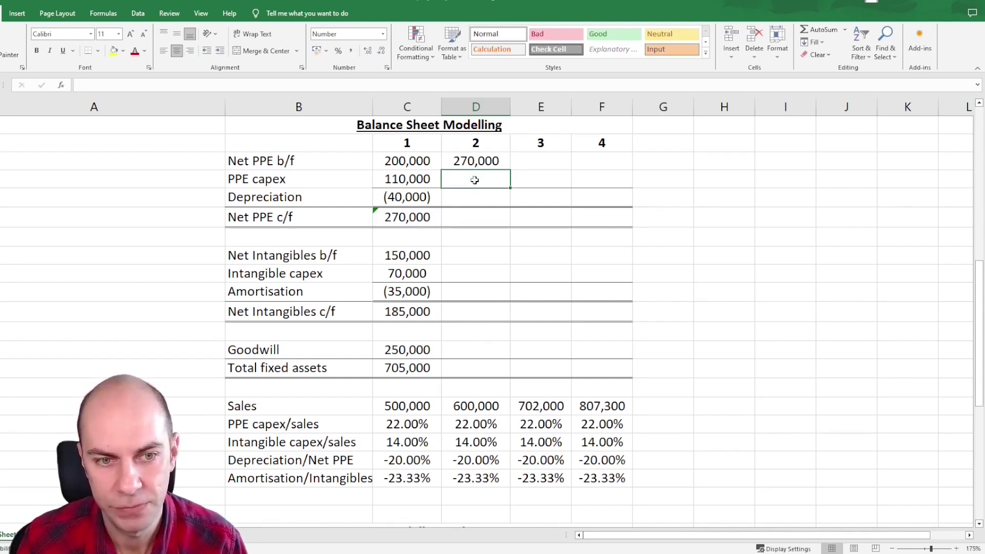
{"action": "type", "text": "="}
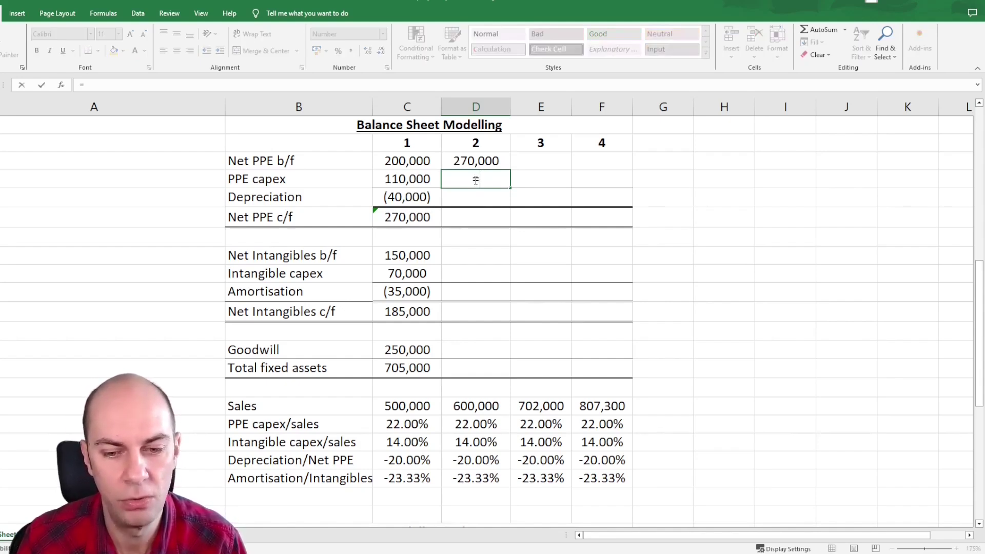
{"action": "left_click", "coordinate": [474, 424]}
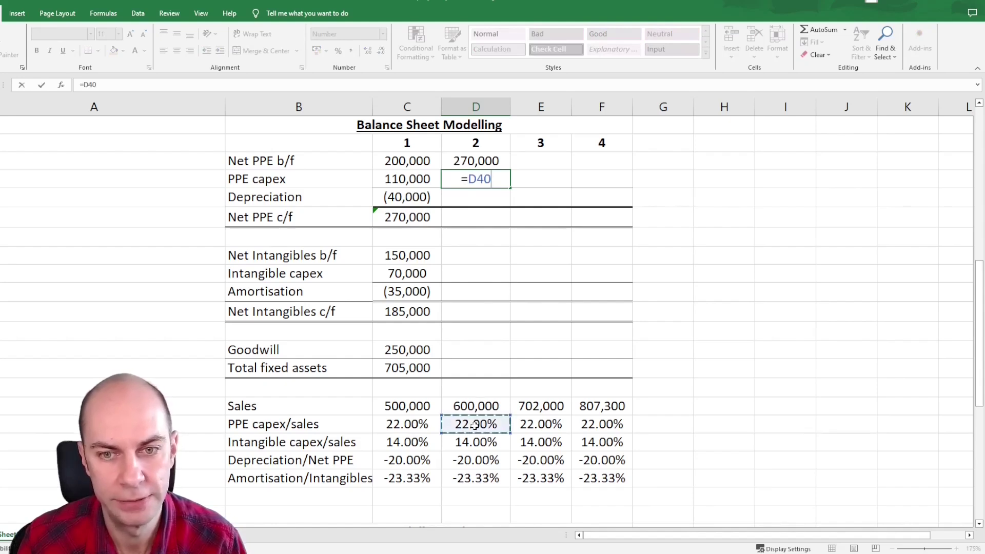
{"action": "type", "text": "*"}
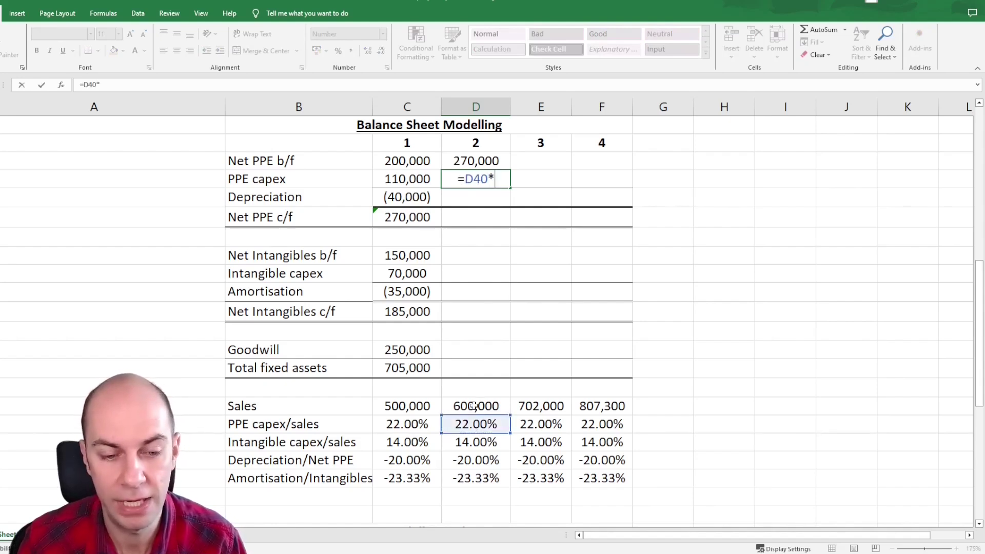
{"action": "left_click", "coordinate": [469, 406]}
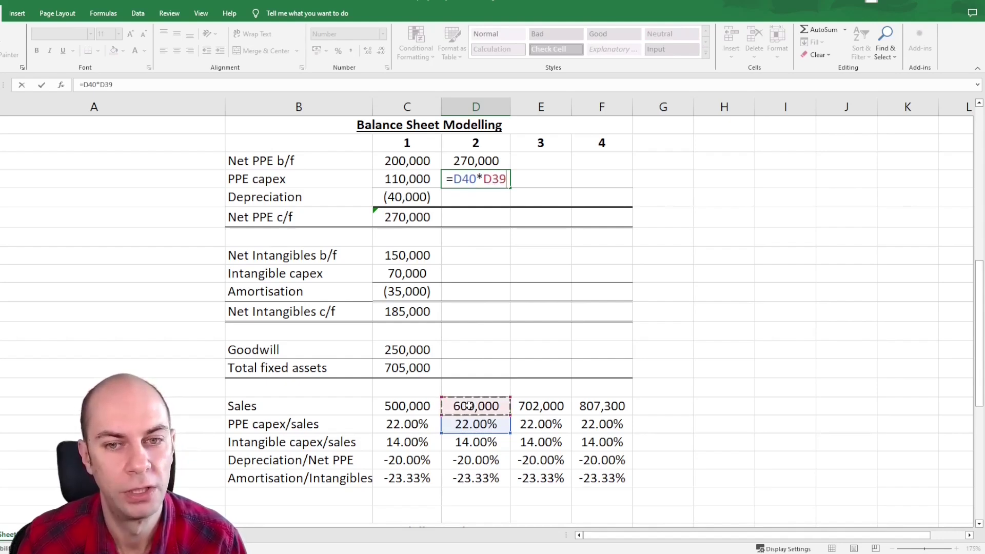
{"action": "key", "text": "ctrl+Return"}
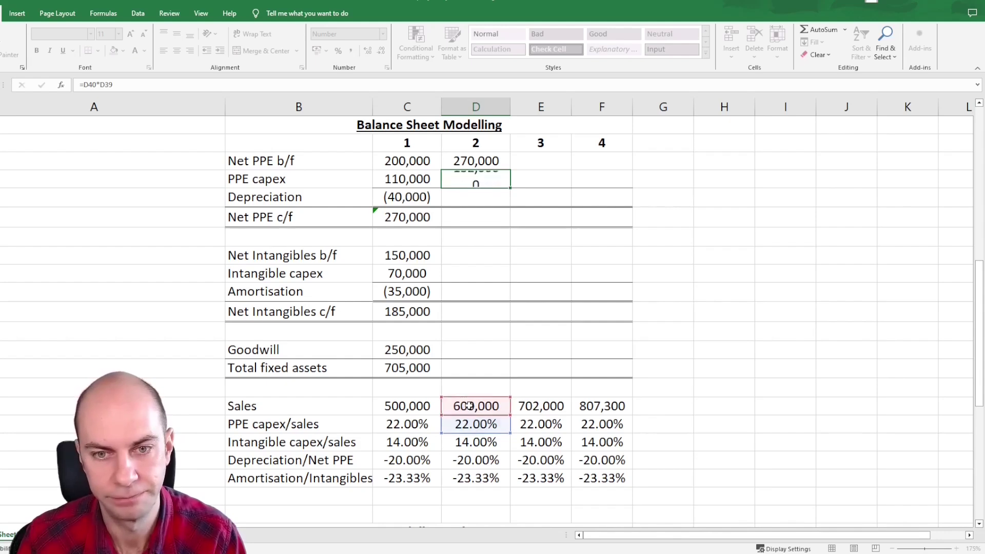
- Calculate year 2 Depreciation in D28 by multiplying the Depreciation/Net PPE ratio by Net PPE b/f, =D42*D26
{"action": "left_click", "coordinate": [470, 198]}
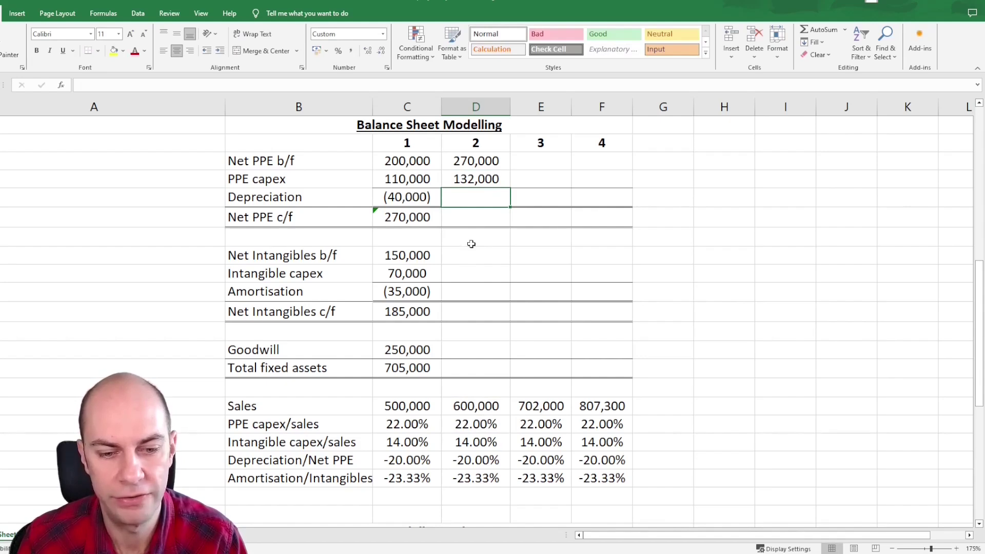
{"action": "type", "text": "="}
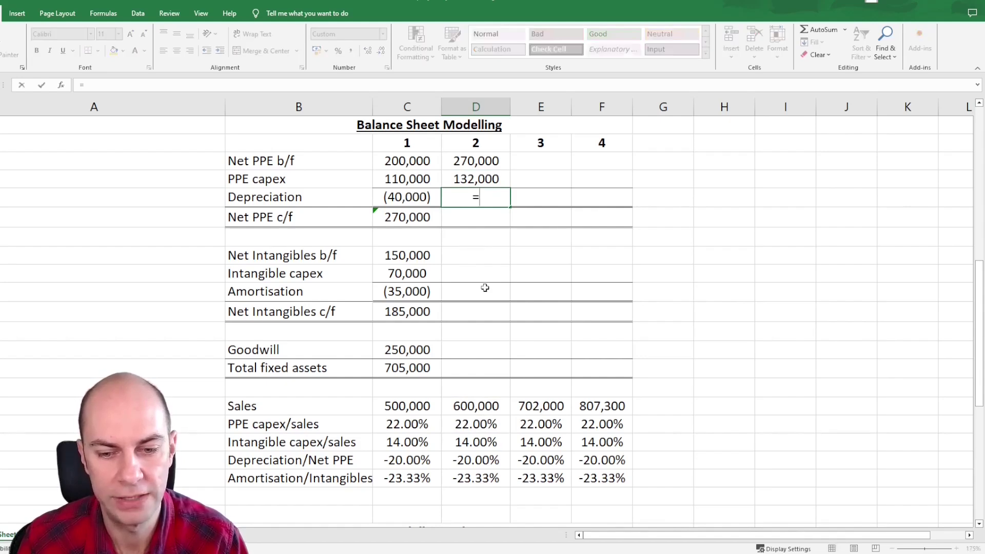
{"action": "left_click", "coordinate": [465, 458]}
{"action": "type", "text": "*"}
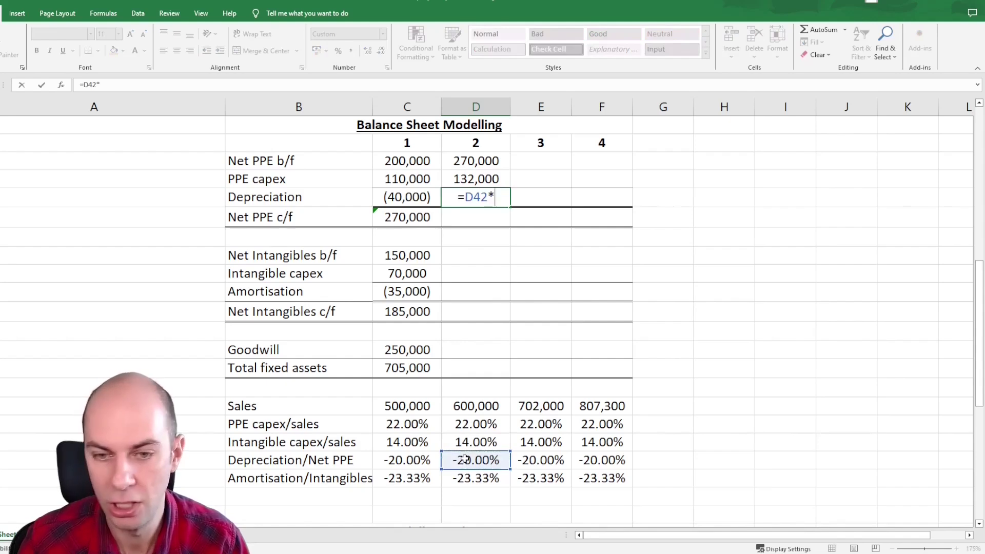
{"action": "left_click", "coordinate": [463, 160]}
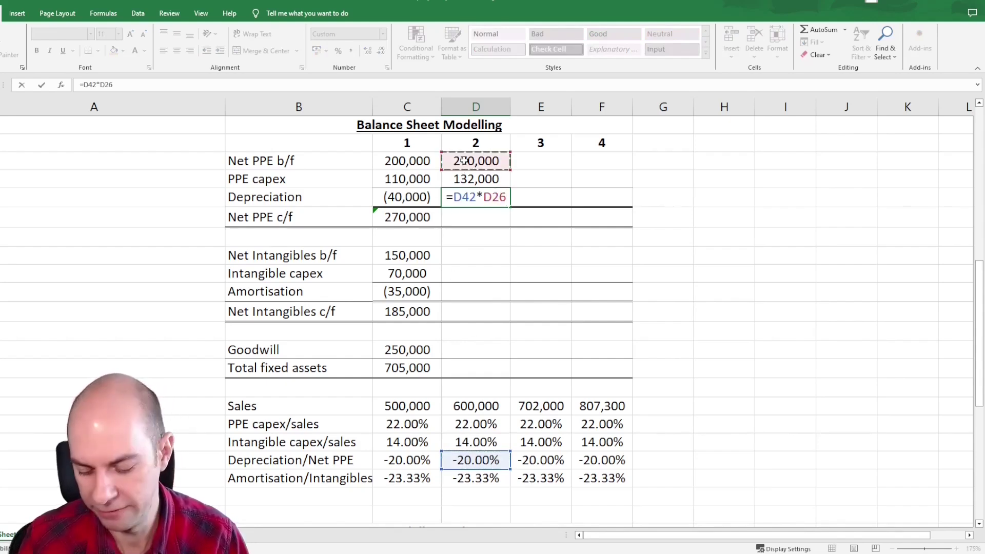
{"action": "key", "text": "ctrl+Return"}
- Total the year 2 Net PPE c/f in D29 with =SUM(D26:D28) and fill D26:D29 across to years 3 and 4
{"action": "left_click", "coordinate": [472, 222]}
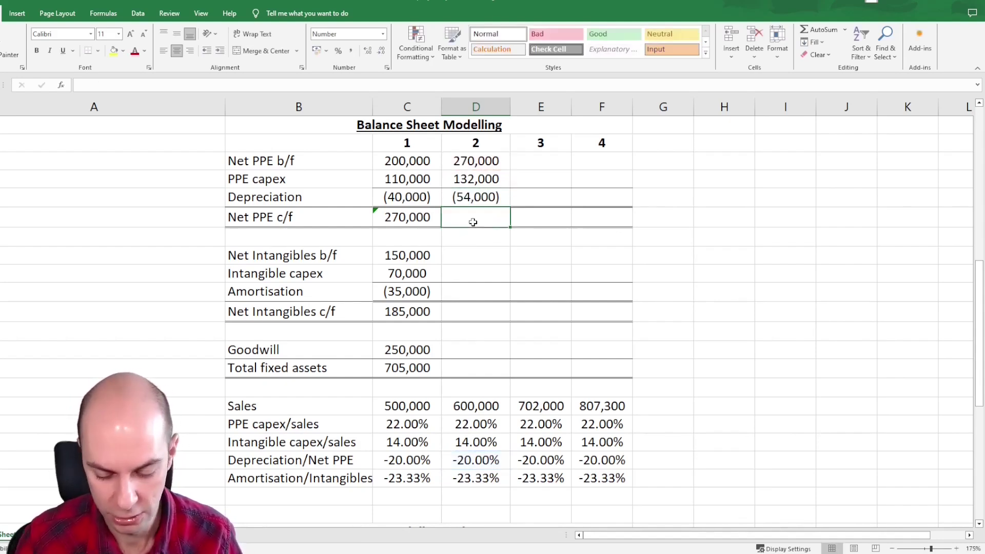
{"action": "type", "text": "=sum"}
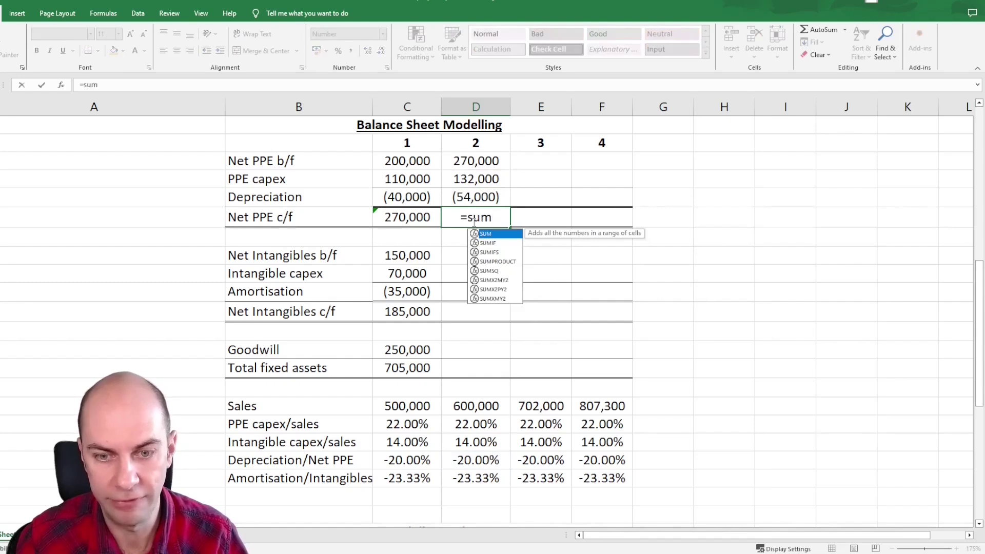
{"action": "type", "text": "("}
{"action": "key", "text": "Up"}
{"action": "key", "text": "shift+Up"}
{"action": "key", "text": "shift+Up"}
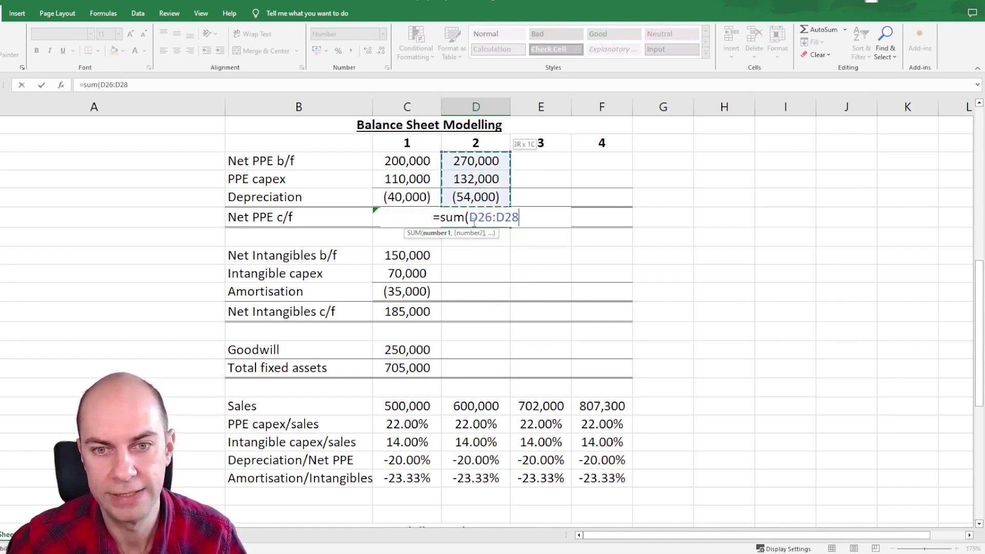
{"action": "key", "text": "ctrl+Return"}
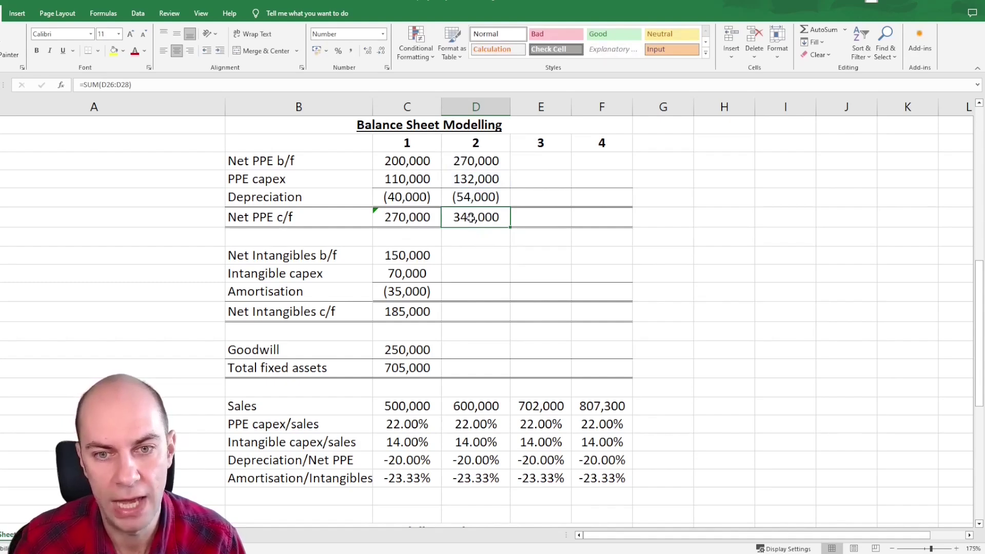
{"action": "left_click_drag", "start_coordinate": [472, 163], "coordinate": [610, 224]}
{"action": "left_click", "coordinate": [602, 234]}
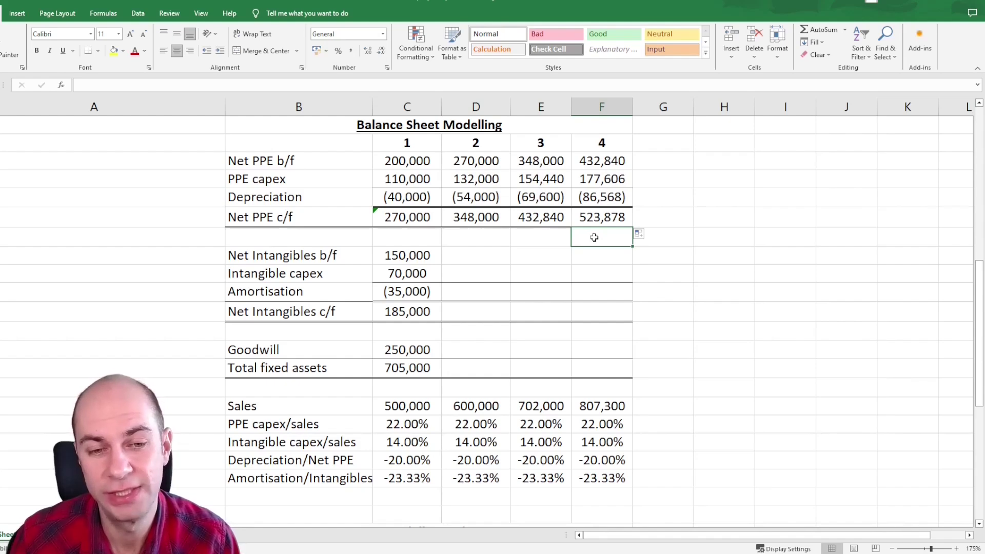
- Link the year 2 Net Intangibles b/f in D31 to the year 1 Net Intangibles c/f with =C34
{"action": "left_click", "coordinate": [460, 257]}
{"action": "type", "text": "="}
{"action": "left_click", "coordinate": [416, 312]}
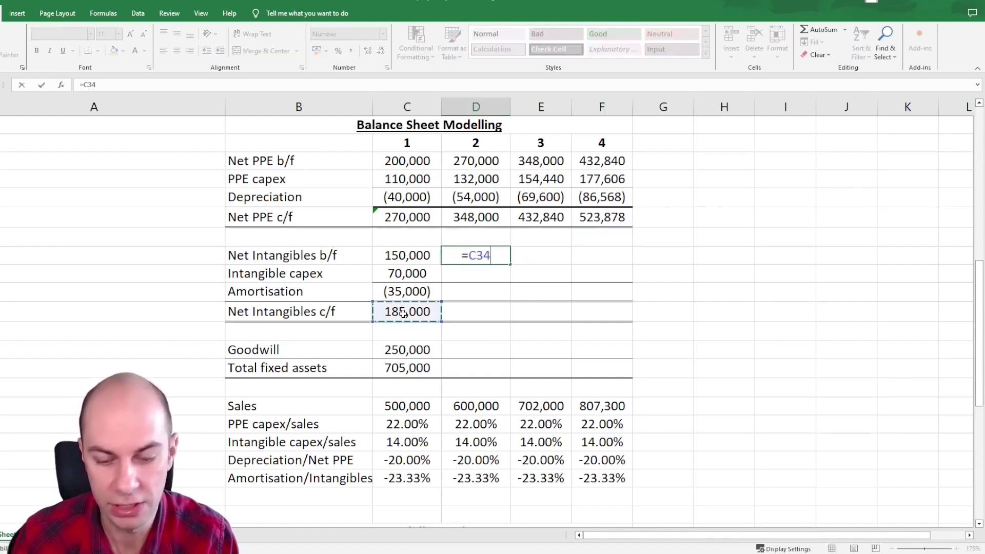
{"action": "key", "text": "ctrl+Return"}
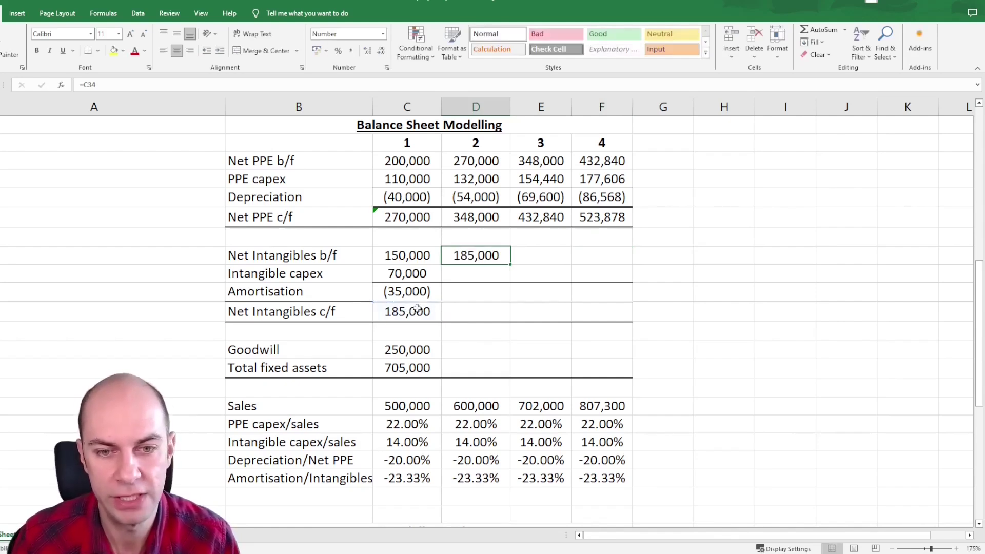
- Calculate year 2 Intangible capex in D32 by multiplying the Intangible capex/sales ratio by sales, =D41*D39
{"action": "left_click", "coordinate": [462, 276]}
{"action": "type", "text": "="}
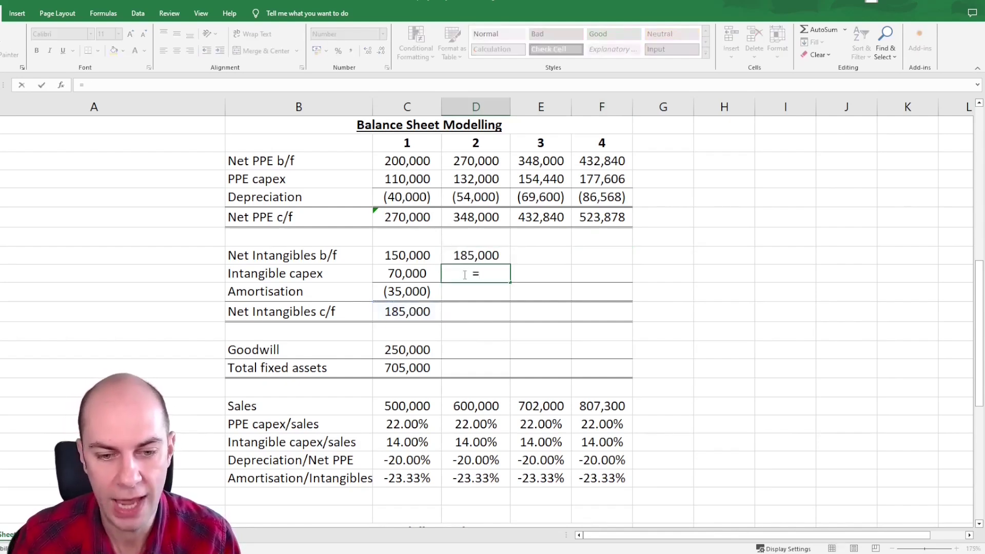
{"action": "left_click", "coordinate": [482, 442]}
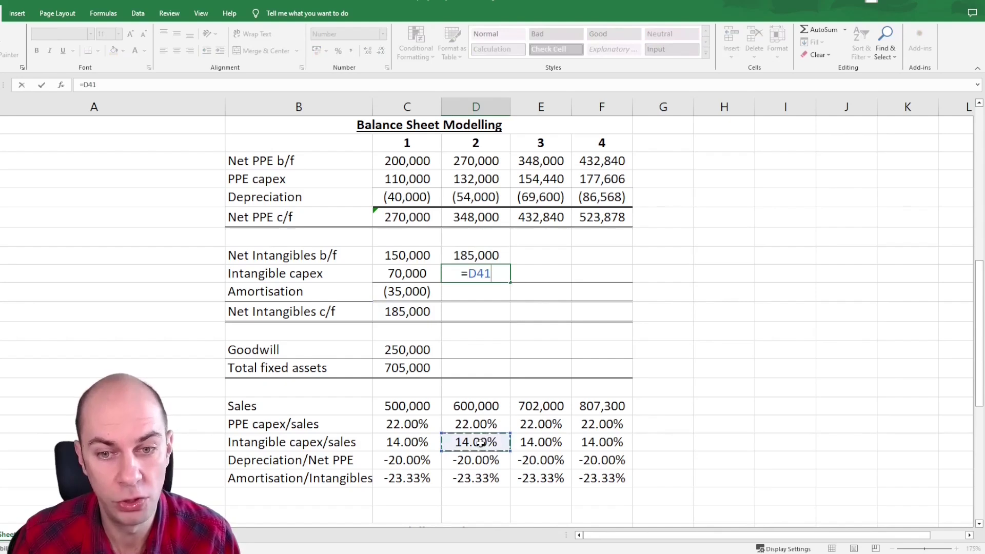
{"action": "type", "text": "*"}
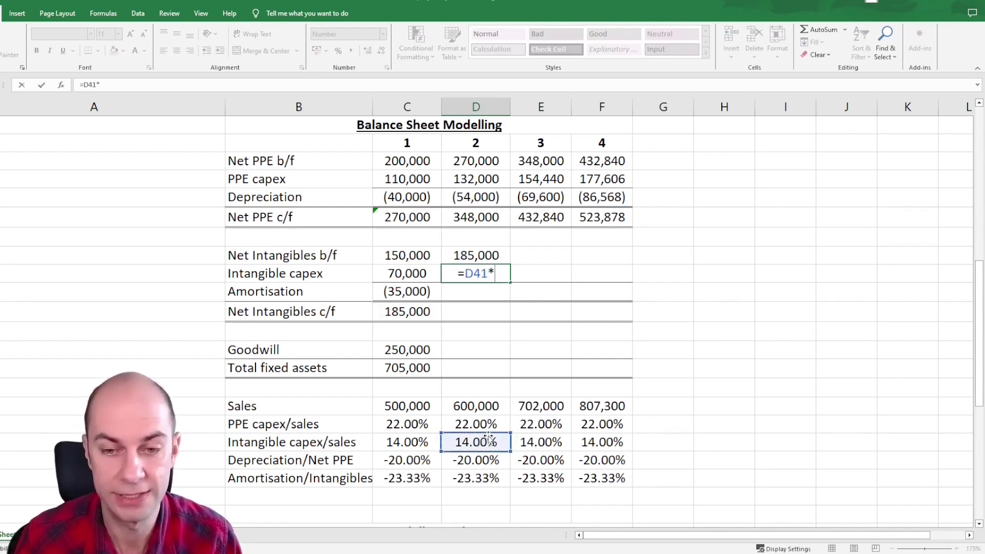
{"action": "left_click", "coordinate": [485, 406]}
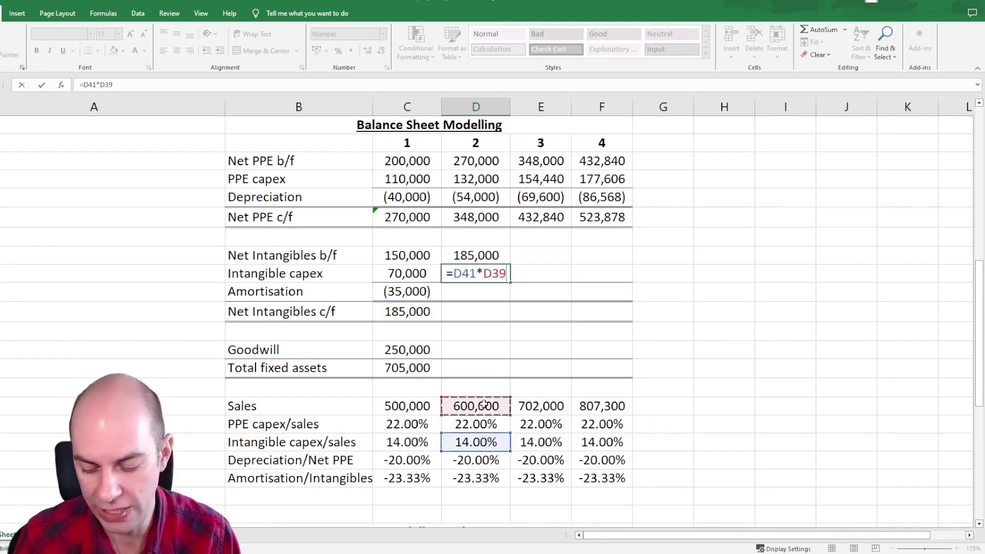
{"action": "key", "text": "ctrl+Return"}
- Calculate year 2 Amortisation in D33 by multiplying the Amortisation/Intangibles ratio by Net Intangibles b/f, =D43*D31
{"action": "left_click", "coordinate": [462, 291]}
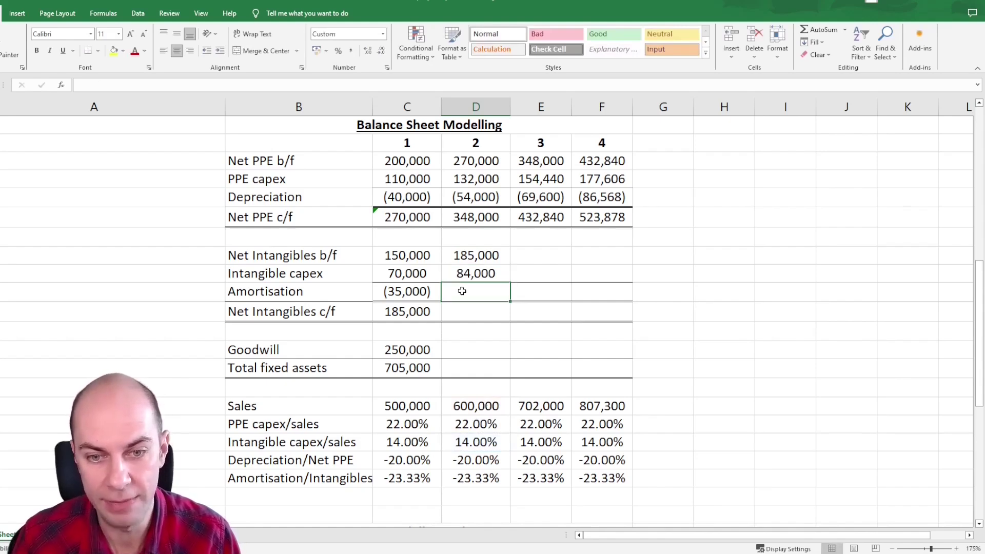
{"action": "type", "text": "="}
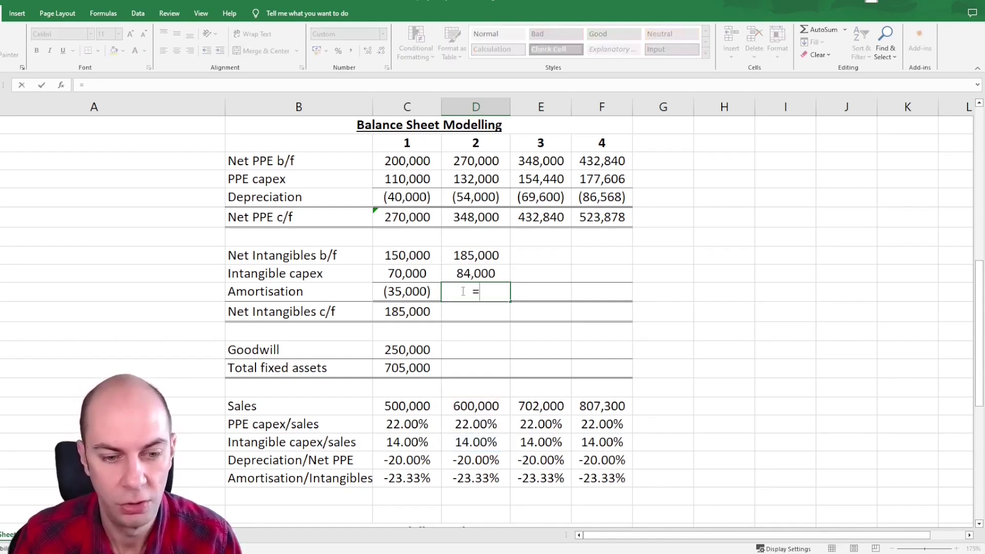
{"action": "left_click", "coordinate": [470, 479]}
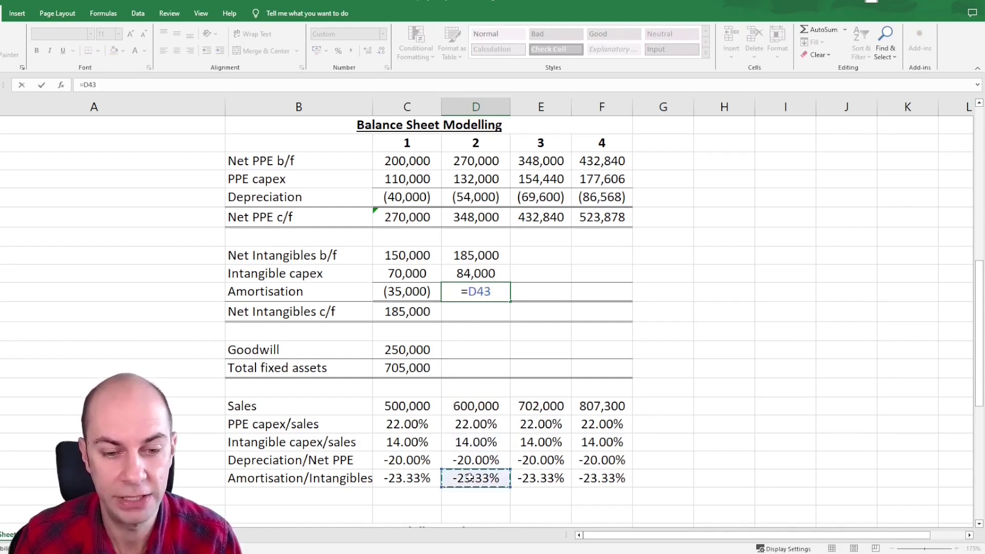
{"action": "type", "text": "*"}
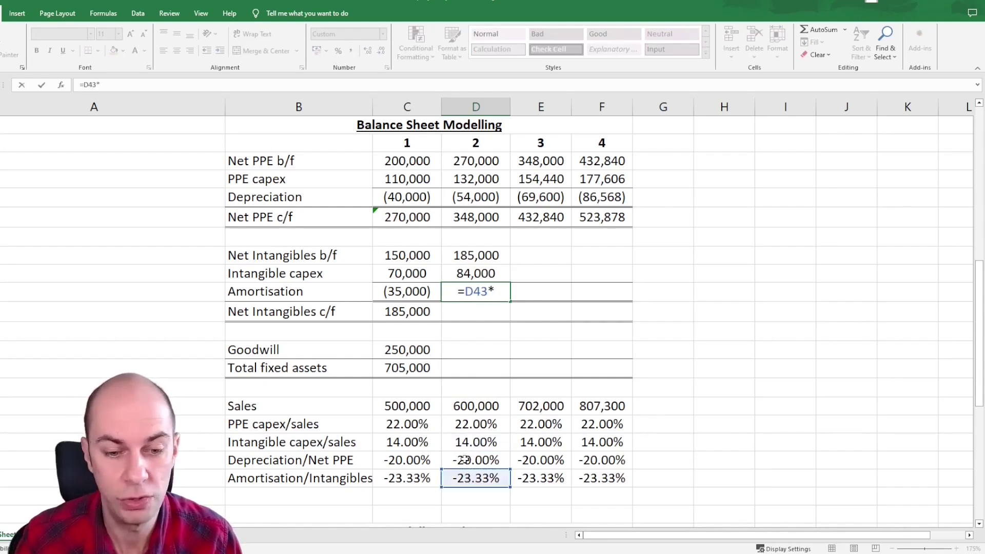
{"action": "left_click", "coordinate": [476, 256]}
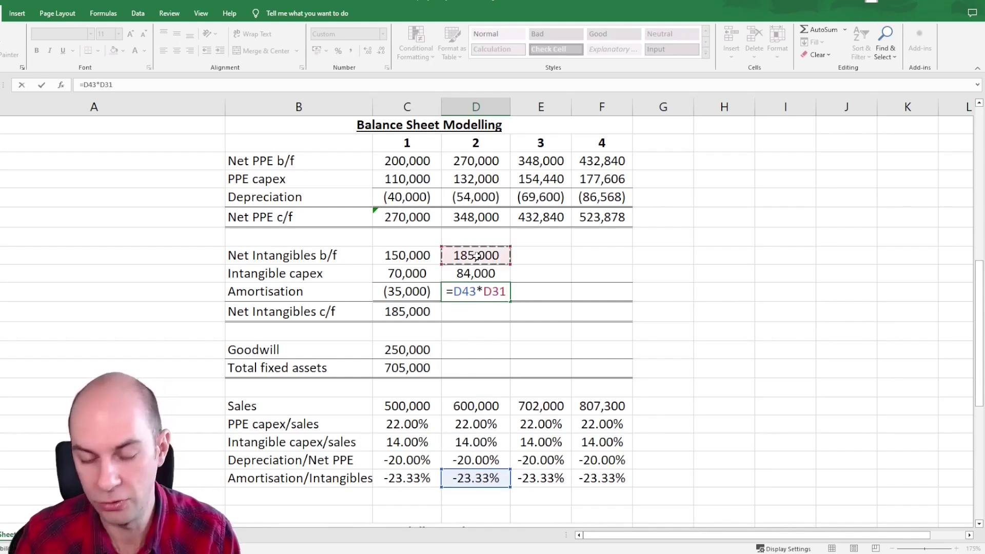
{"action": "key", "text": "ctrl+Return"}
- Total the year 2 Net Intangibles c/f in D34 with =SUM(D31:D33) and fill D31:D34 across to years 3 and 4
{"action": "left_click", "coordinate": [478, 310]}
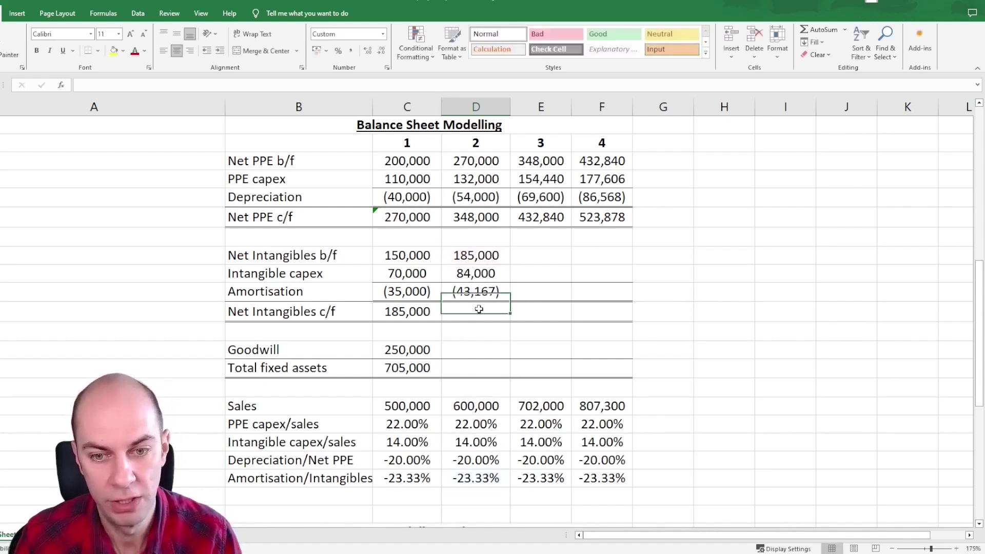
{"action": "key", "text": "alt+equal"}
{"action": "key", "text": "ctrl+Return"}
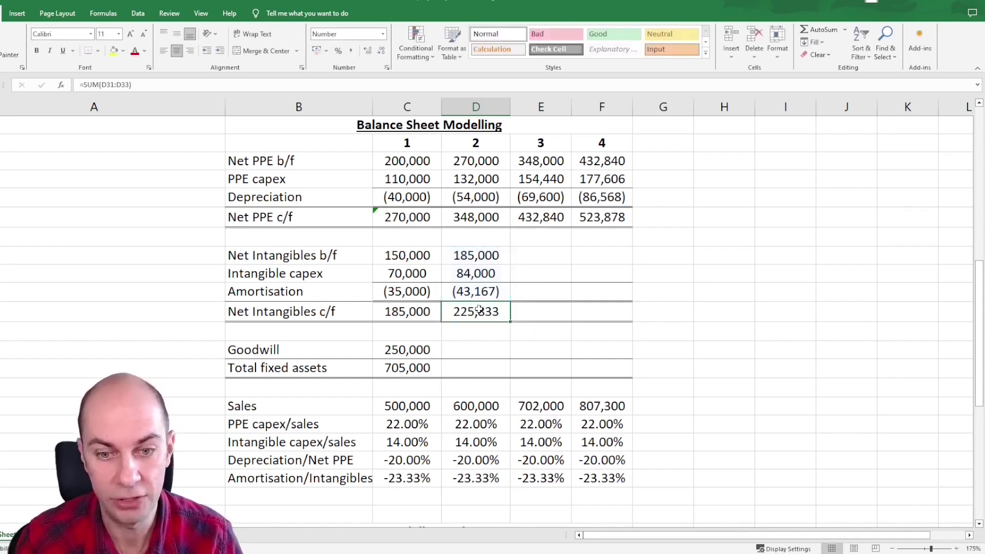
{"action": "left_click_drag", "start_coordinate": [491, 258], "coordinate": [622, 323]}
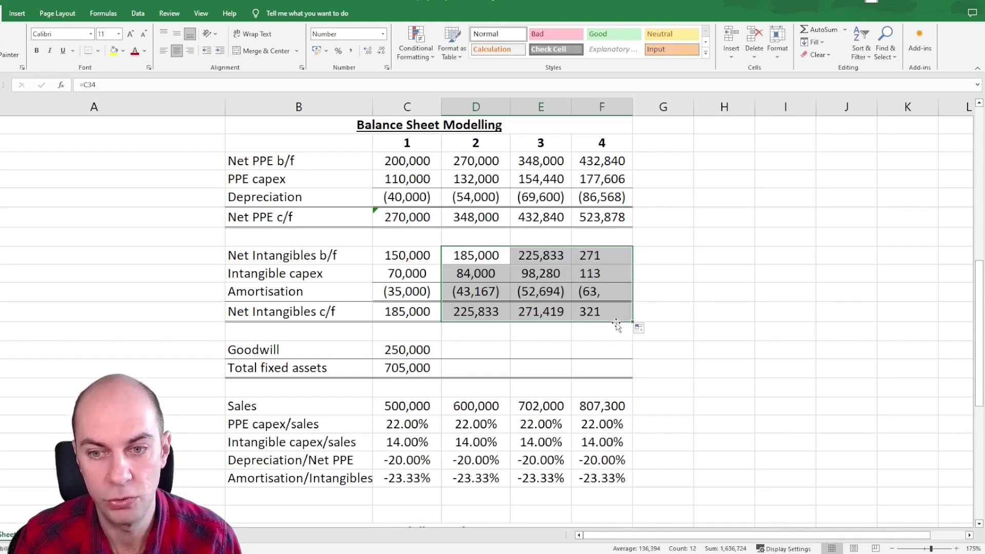
{"action": "left_click", "coordinate": [579, 328]}
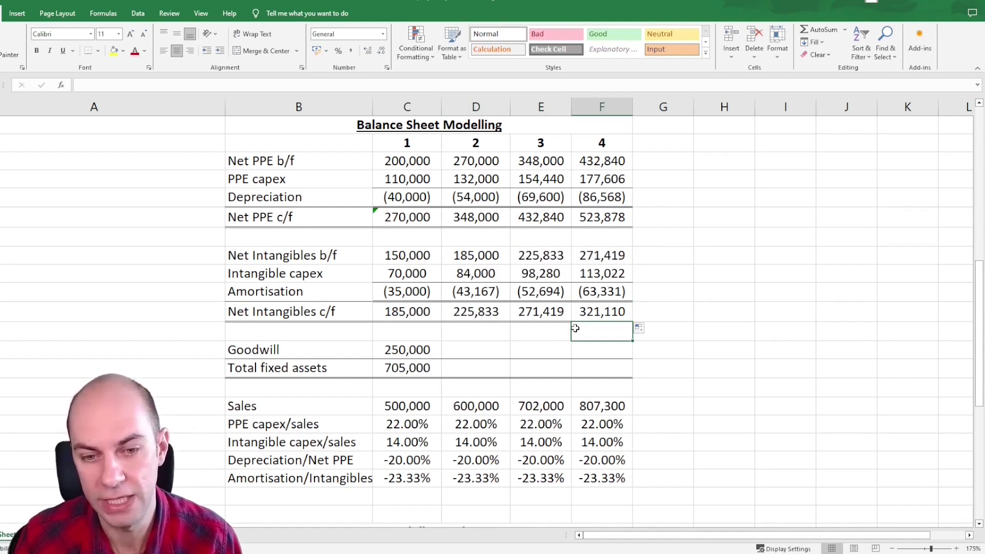
- Link year 2 Goodwill in D36 to year 1 with =C36 and fill it across to years 3 and 4
{"action": "left_click", "coordinate": [453, 352]}
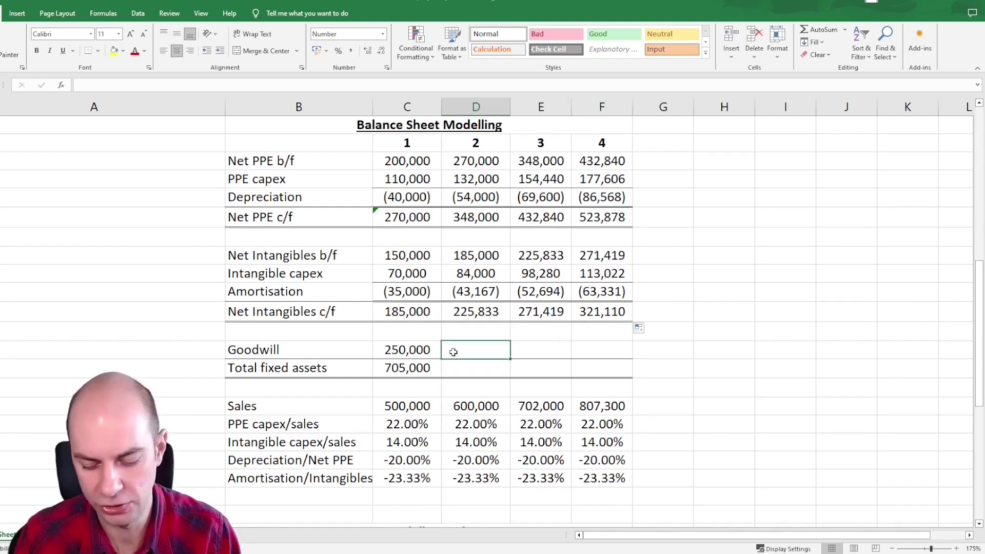
{"action": "type", "text": "="}
{"action": "left_click", "coordinate": [412, 354]}
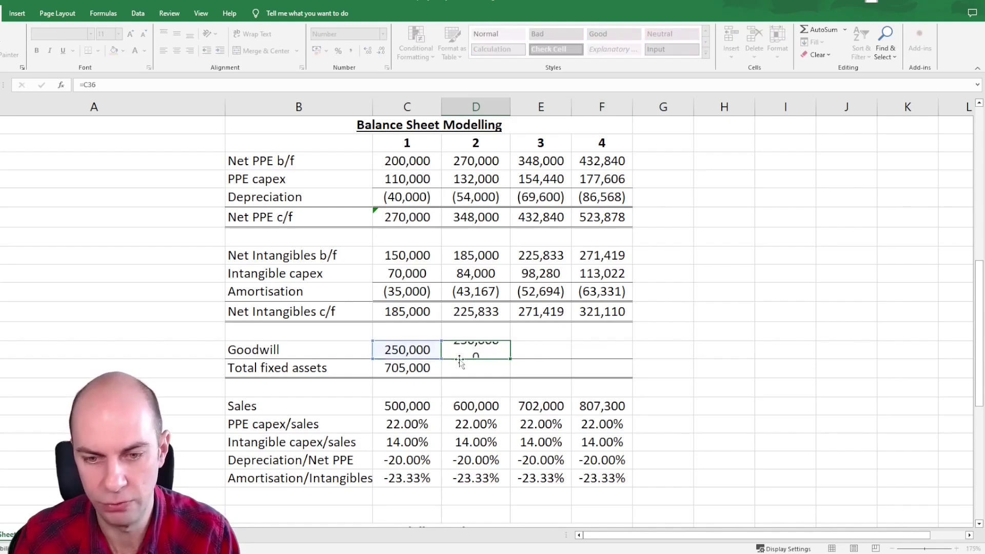
{"action": "key", "text": "ctrl+Return"}
{"action": "left_click_drag", "start_coordinate": [511, 360], "coordinate": [623, 359]}
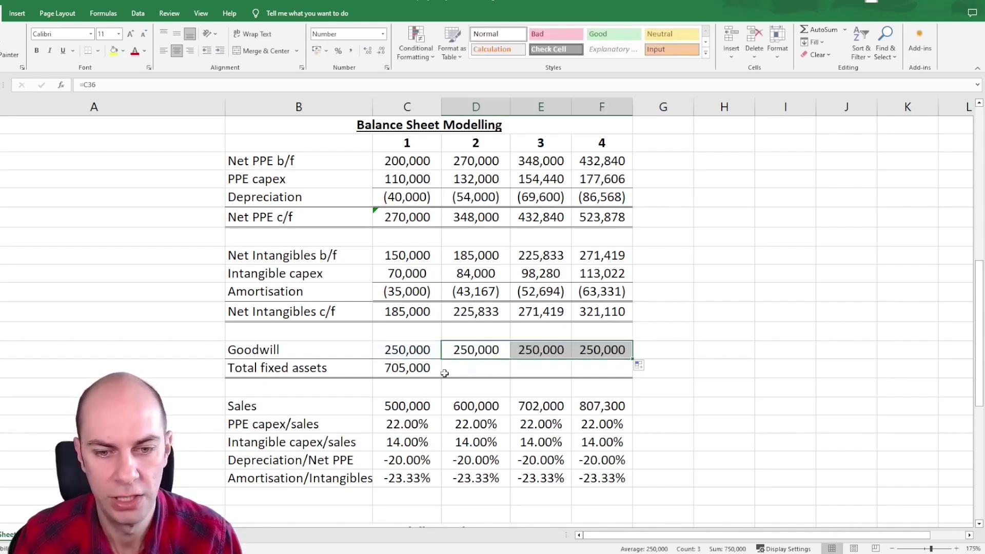
- Fill the year 1 Total fixed assets formula in C37 across years 2 to 4, D37:F37
{"action": "left_click", "coordinate": [406, 368]}
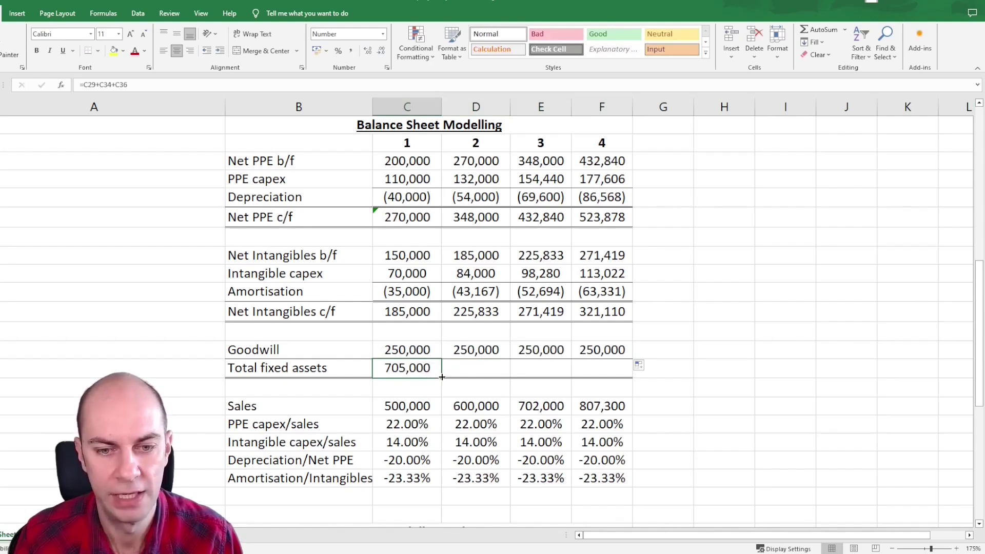
{"action": "left_click_drag", "start_coordinate": [442, 377], "coordinate": [630, 379]}
{"action": "left_click", "coordinate": [603, 368]}
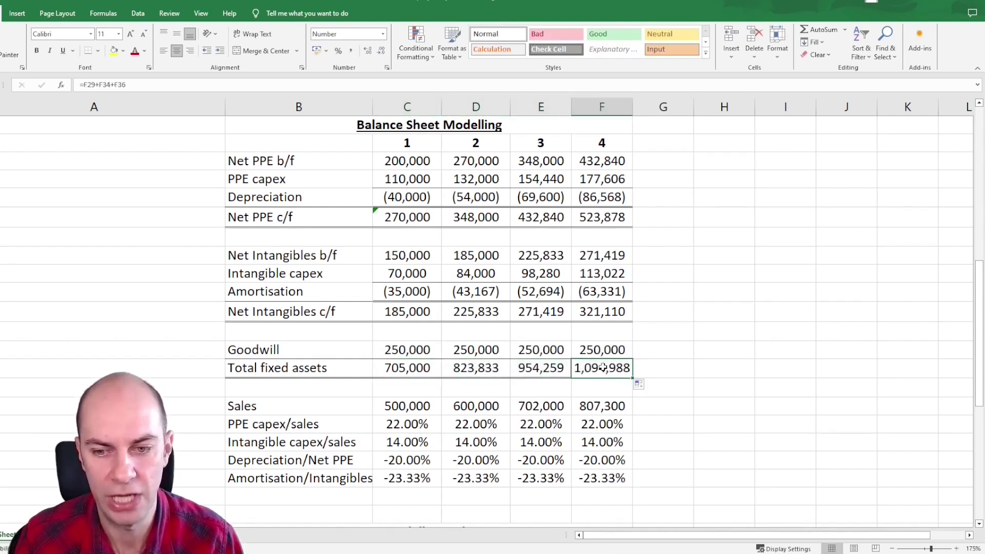